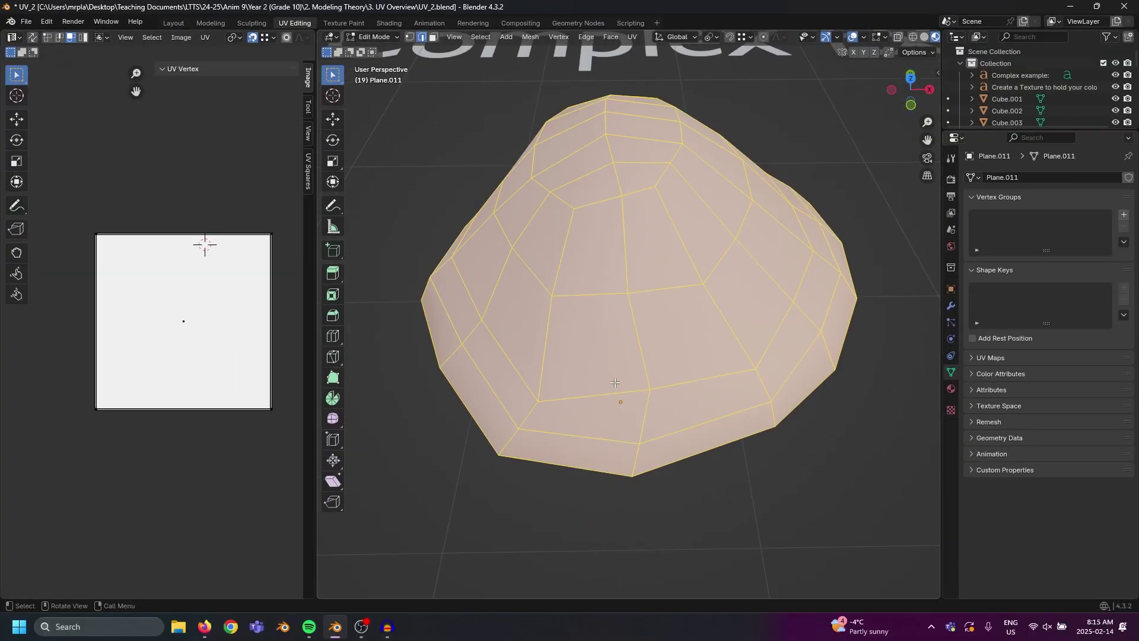
Mark a seam along the edge loop where the mushroom's stem meets the underside of the cap
{"action": "middle_click_drag", "start_coordinate": [700, 369], "coordinate": [645, 306]}
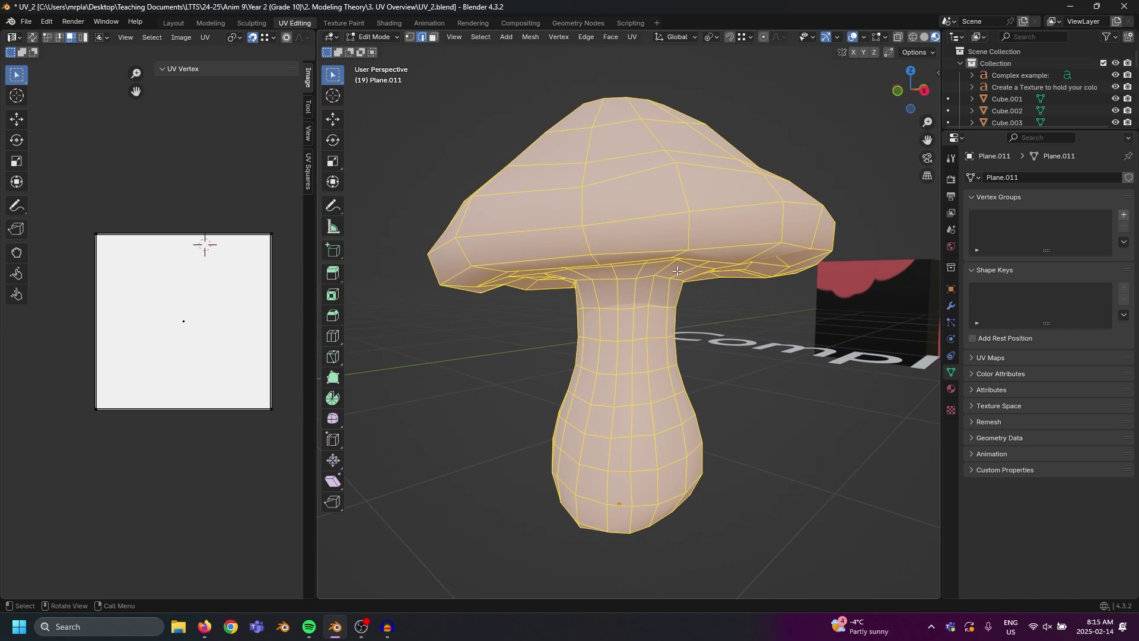
{"action": "middle_click_drag", "start_coordinate": [677, 271], "coordinate": [731, 328]}
{"action": "left_click", "coordinate": [731, 328]}
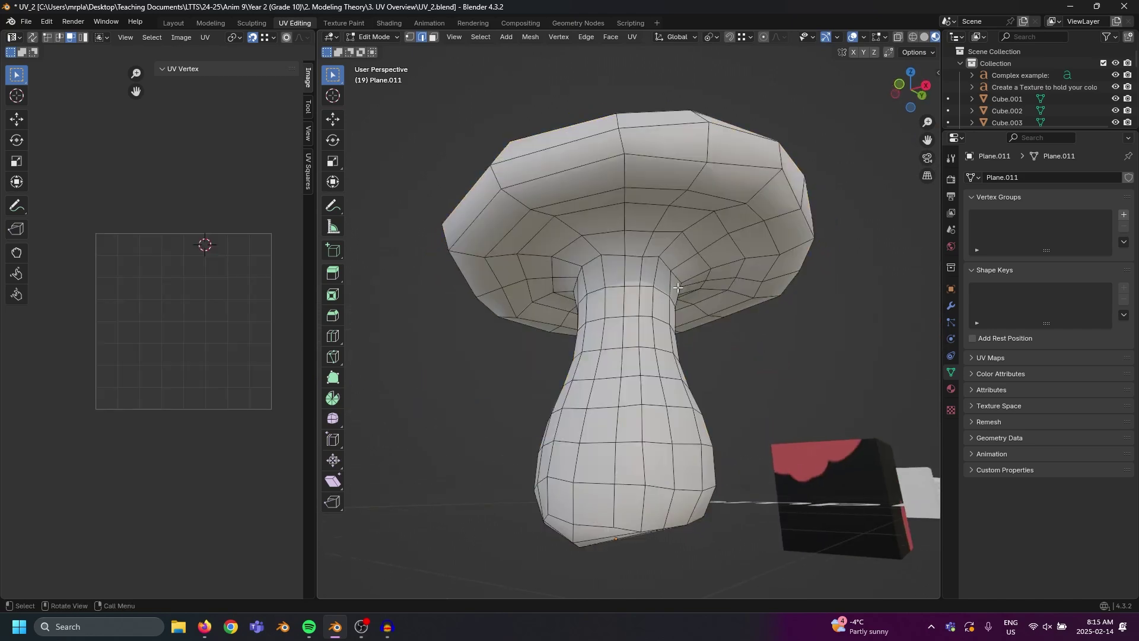
{"action": "middle_click_drag", "start_coordinate": [678, 288], "coordinate": [555, 272]}
{"action": "scroll", "coordinate": [633, 273], "scroll_direction": "up", "scroll_amount": 3}
{"action": "left_click", "coordinate": [632, 241], "text": "alt"}
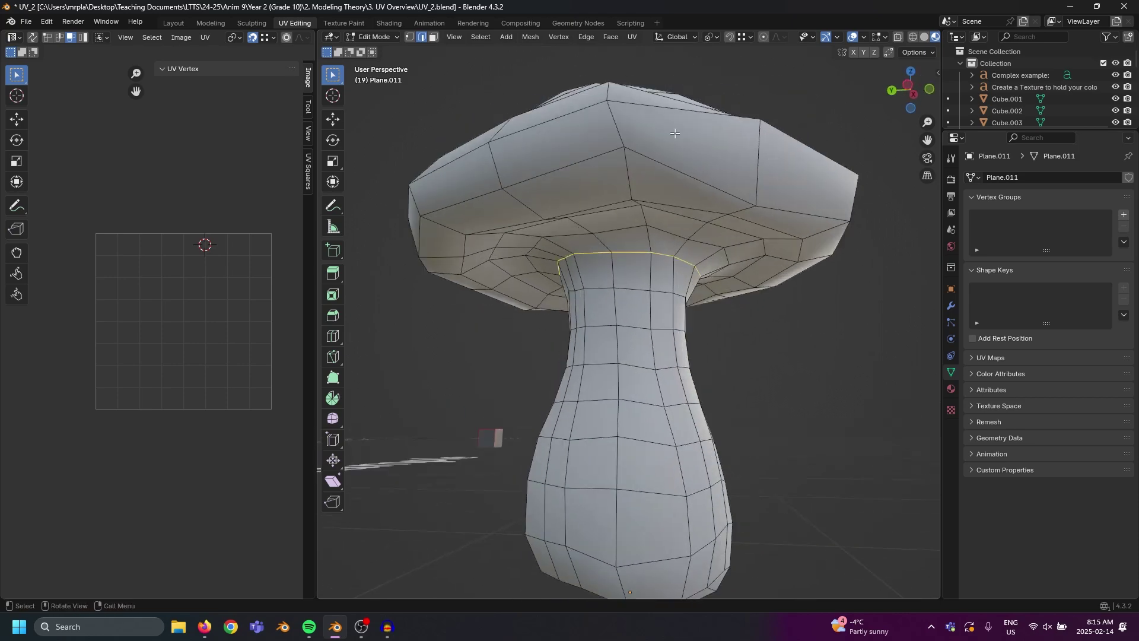
{"action": "right_click", "coordinate": [640, 277]}
{"action": "right_click", "coordinate": [593, 344]}
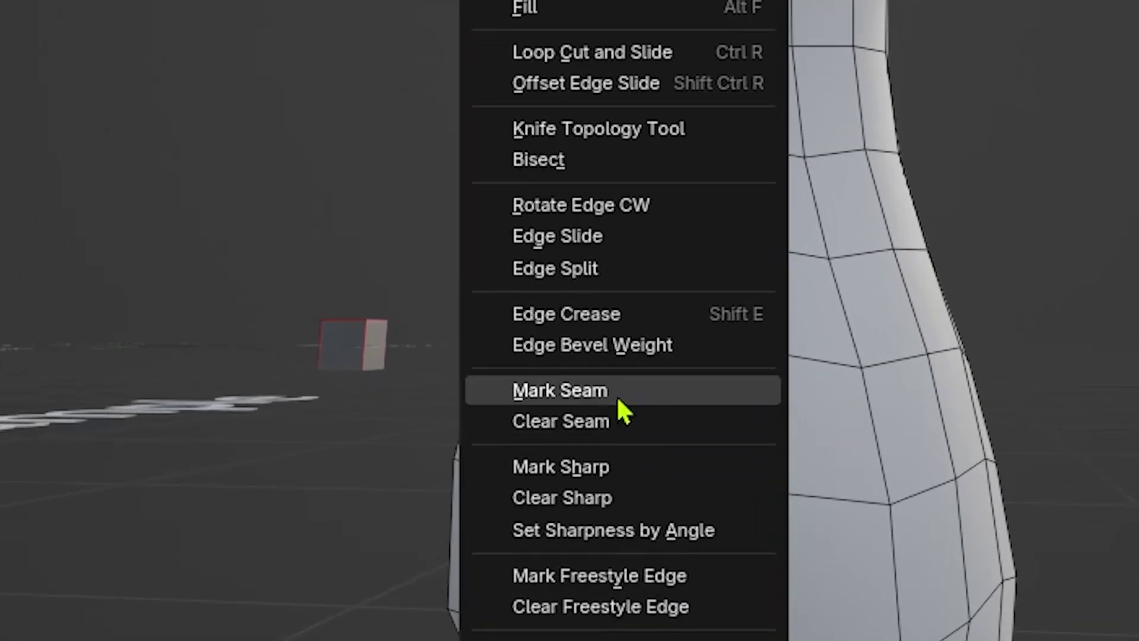
{"action": "left_click", "coordinate": [582, 454]}
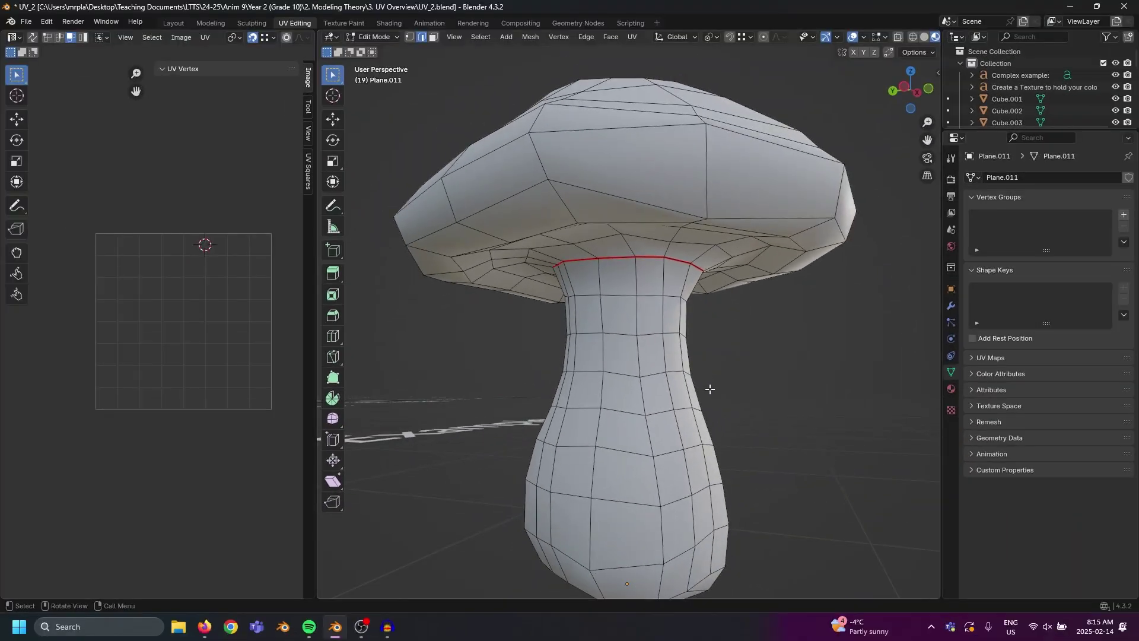
Select the whole mushroom mesh and unwrap it with the Conformal method
{"action": "key", "text": "a"}
{"action": "key", "text": "u"}
{"action": "mouse_move", "coordinate": [724, 380]}
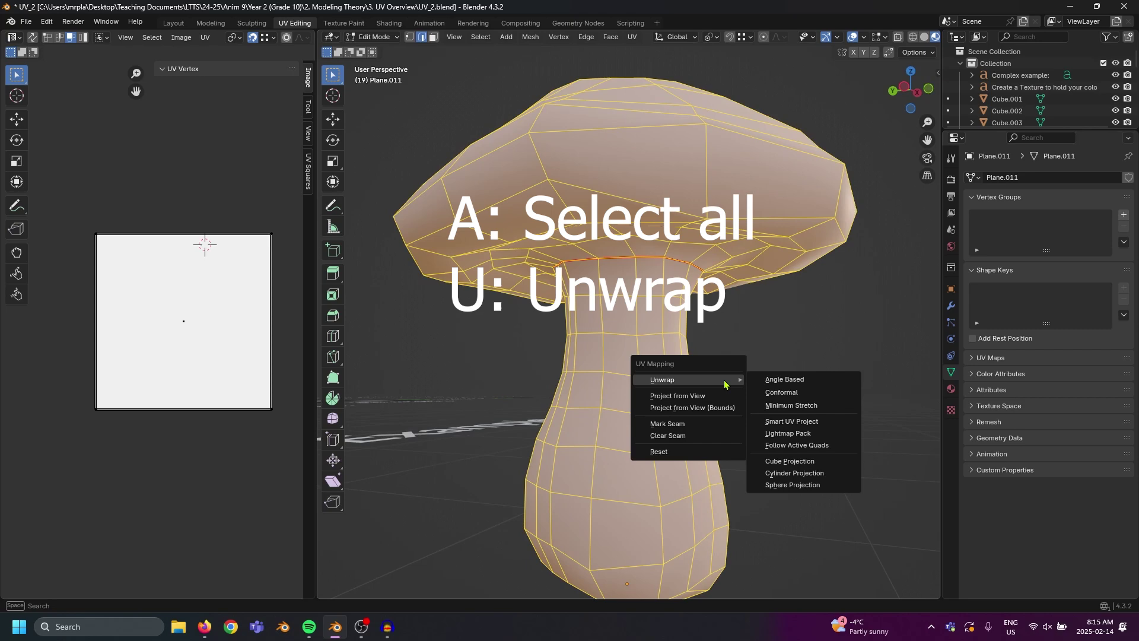
{"action": "left_click", "coordinate": [811, 394]}
Examine the unwrapped cap and stem islands, and compare them with the mushroom's shape in Edit Mode and Object Mode
{"action": "scroll", "coordinate": [202, 391], "scroll_direction": "up", "scroll_amount": 4}
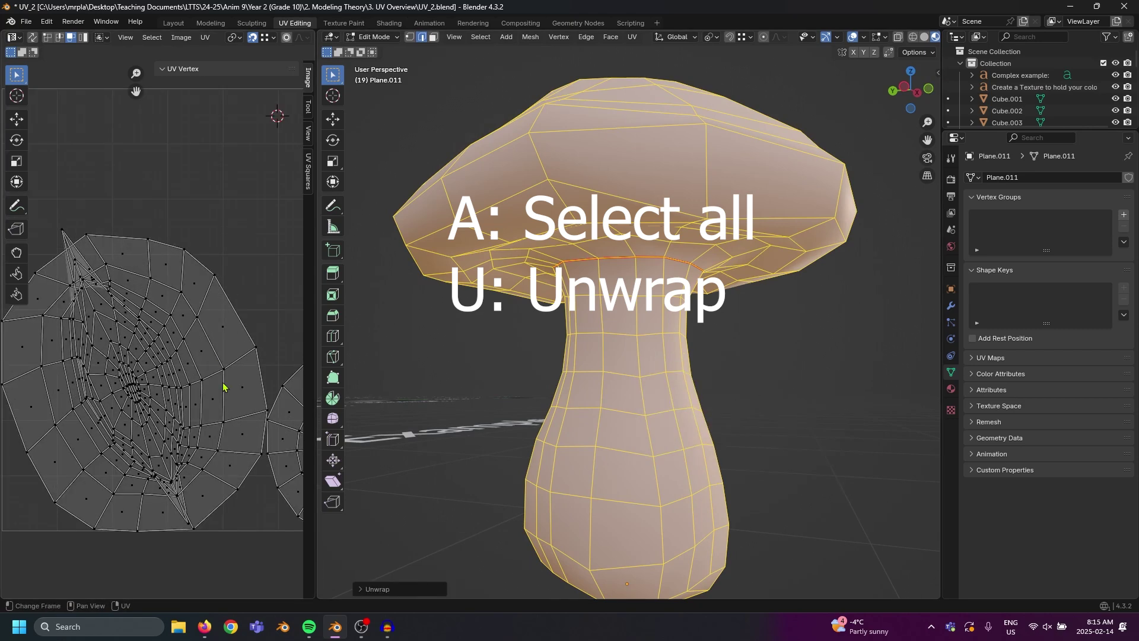
{"action": "scroll", "coordinate": [130, 385], "scroll_direction": "down", "scroll_amount": 2}
{"action": "middle_click_drag", "start_coordinate": [552, 415], "coordinate": [556, 364]}
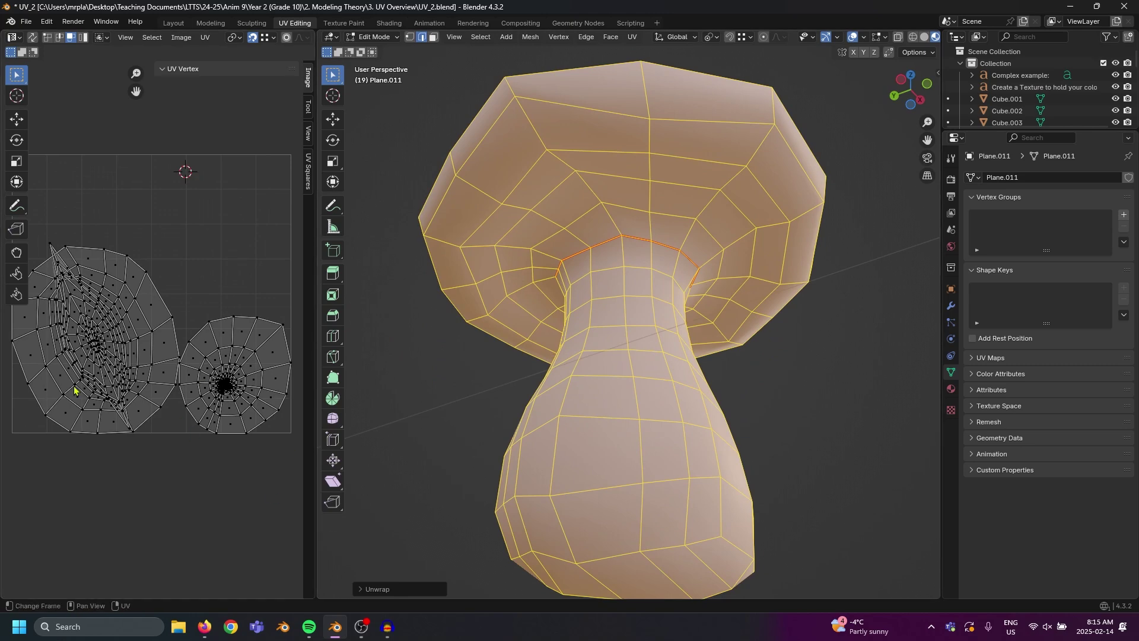
{"action": "middle_click_drag", "start_coordinate": [625, 271], "coordinate": [603, 314]}
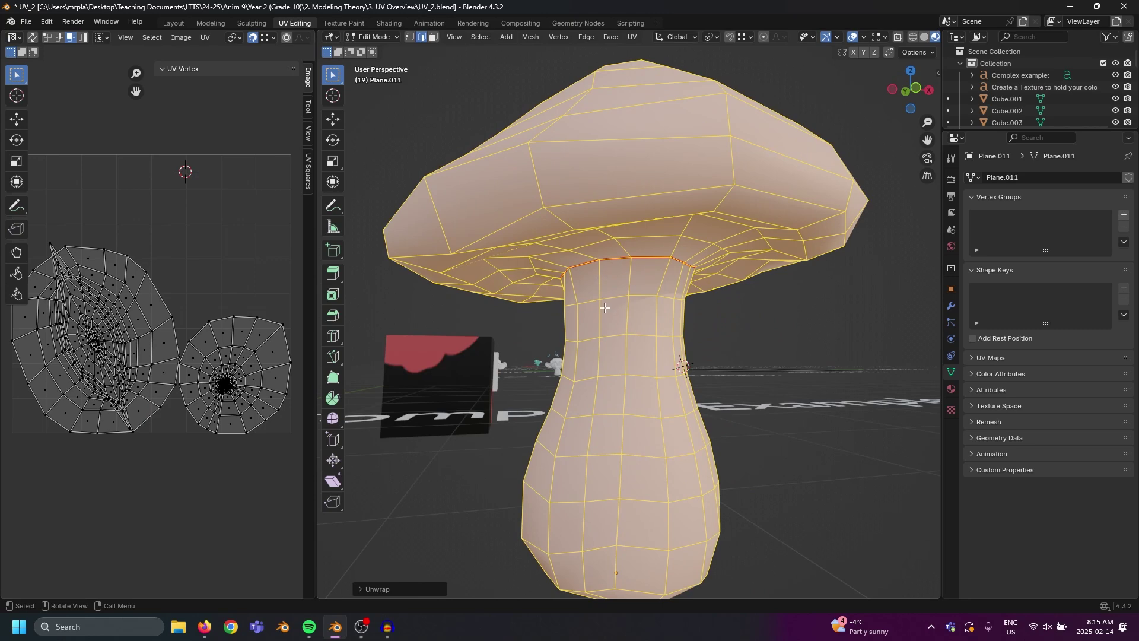
{"action": "key", "text": "Tab"}
{"action": "middle_click_drag", "start_coordinate": [797, 313], "coordinate": [689, 321]}
{"action": "key", "text": "Tab"}
{"action": "key", "text": "Tab"}
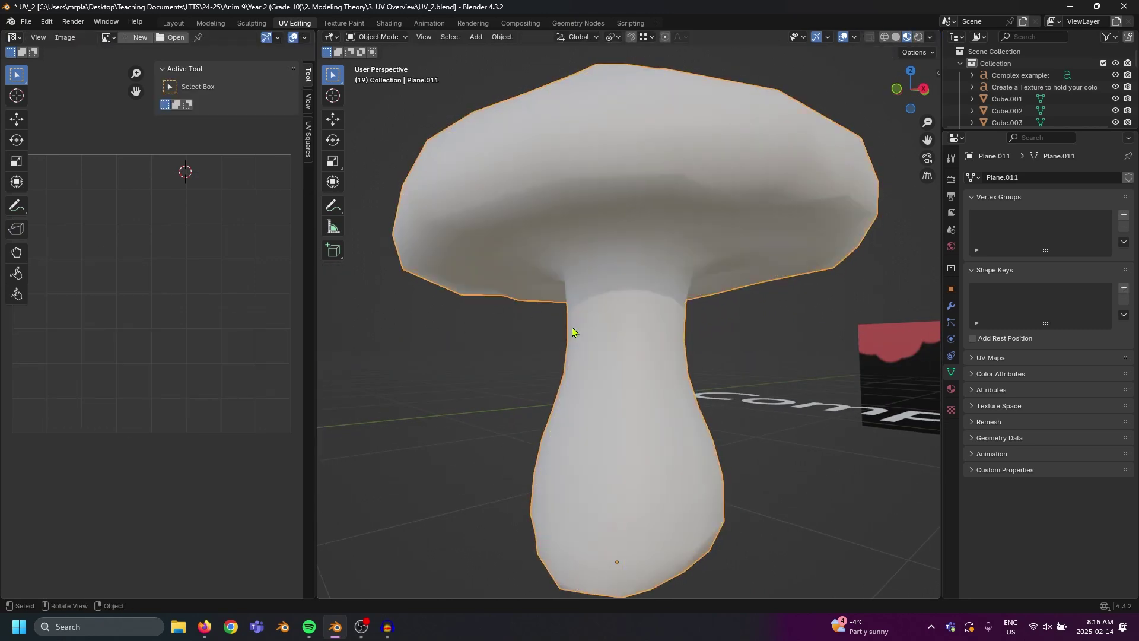
{"action": "middle_click_drag", "start_coordinate": [671, 269], "coordinate": [655, 305]}
{"action": "scroll", "coordinate": [655, 305], "scroll_direction": "down", "scroll_amount": 5}
{"action": "middle_click_drag", "start_coordinate": [649, 345], "coordinate": [659, 322]}
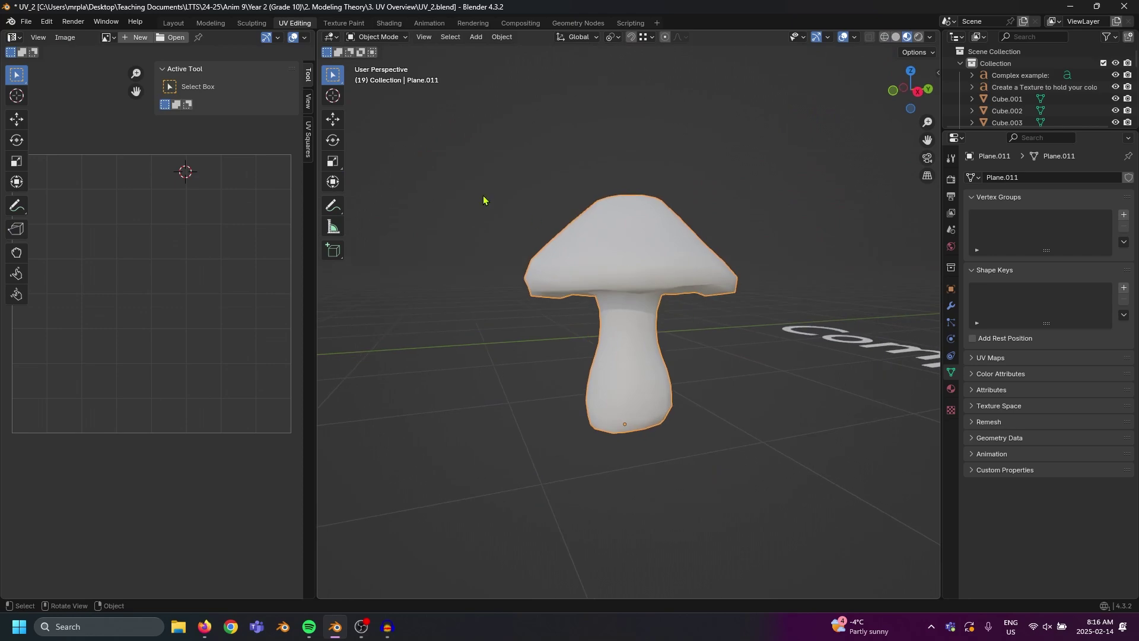
Hide the mushroom's cap faces in Edit Mode so only the stem shows
{"action": "key", "text": "Tab"}
{"action": "key", "text": "h"}
{"action": "middle_click_drag", "start_coordinate": [611, 293], "coordinate": [672, 404]}
{"action": "scroll", "coordinate": [726, 375], "scroll_direction": "down", "scroll_amount": 3}
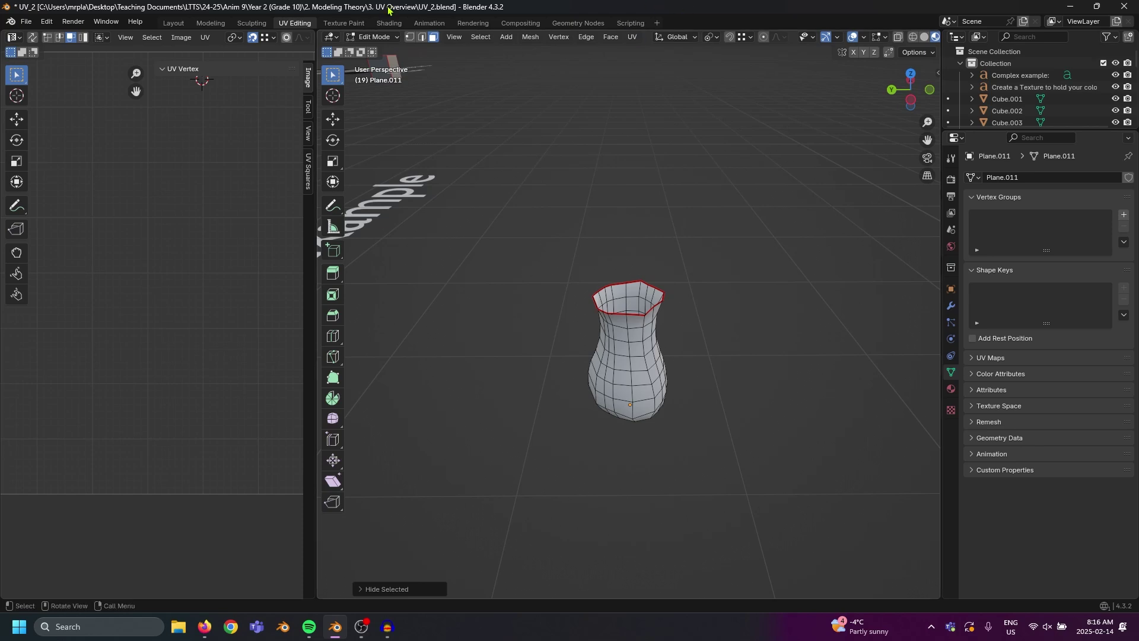
{"action": "middle_click_drag", "start_coordinate": [400, 52], "coordinate": [328, 10]}
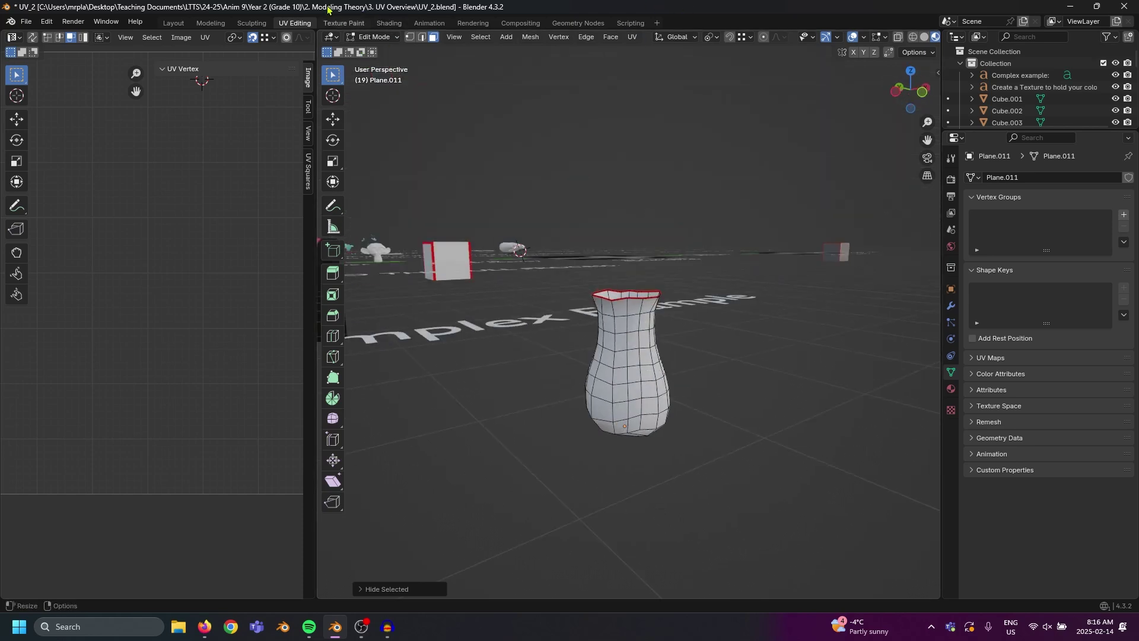
In the Shading workspace, feed the material's Base Color from a Checker Texture with Mapping and Texture Coordinate nodes
{"action": "left_click", "coordinate": [389, 23]}
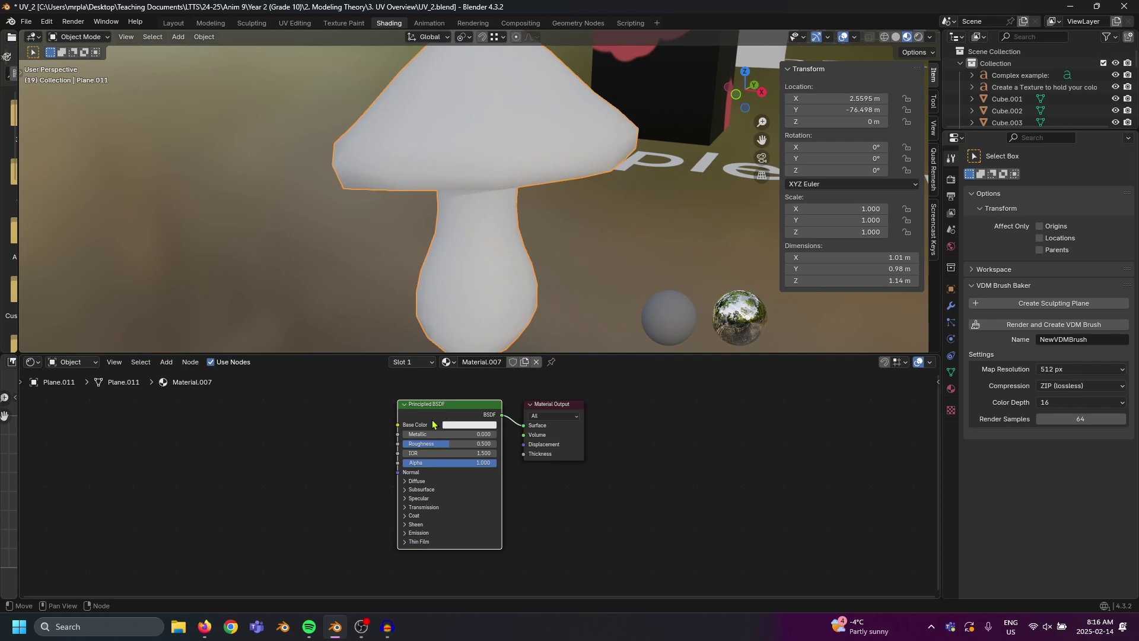
{"action": "left_click_drag", "start_coordinate": [398, 425], "coordinate": [321, 396]}
{"action": "type", "text": "check"}
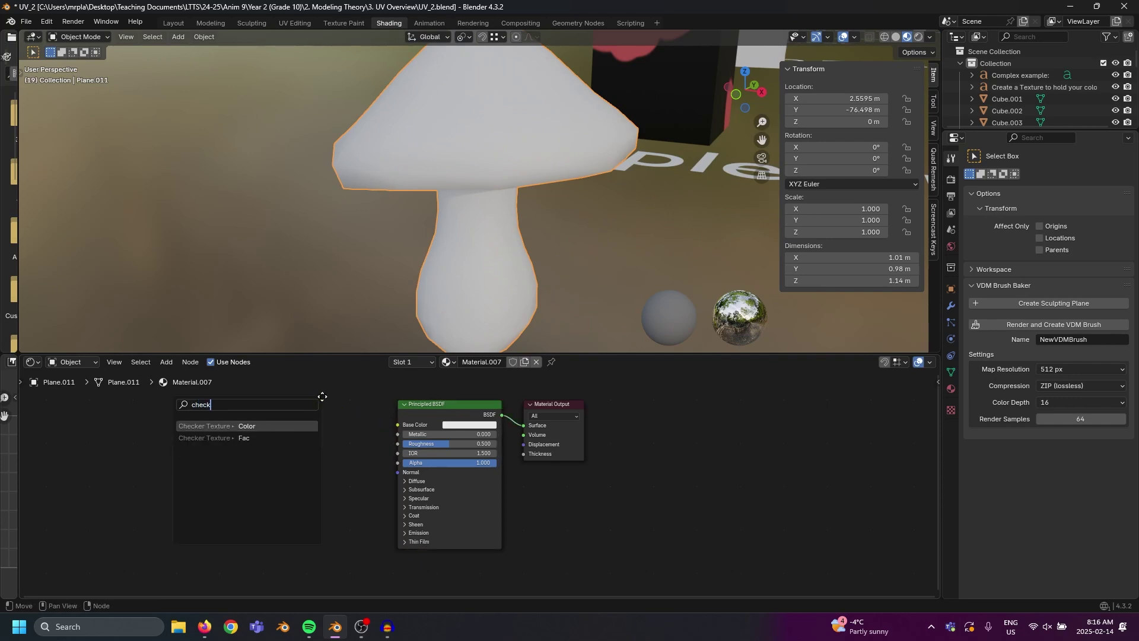
{"action": "key", "text": "Return"}
{"action": "key", "text": "ctrl+t"}
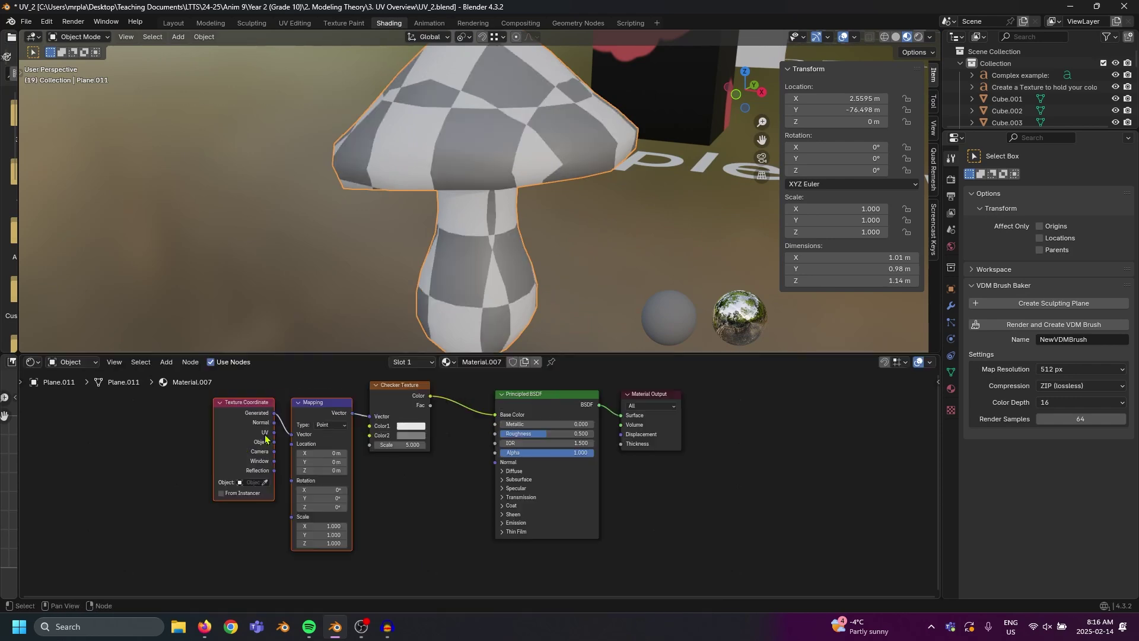
Drive the Mapping node with the UV coordinates and line up the texture nodes beside each other
{"action": "scroll", "coordinate": [265, 438], "scroll_direction": "up", "scroll_amount": 1}
{"action": "left_click_drag", "start_coordinate": [225, 406], "coordinate": [181, 409]}
{"action": "left_click_drag", "start_coordinate": [432, 393], "coordinate": [374, 421]}
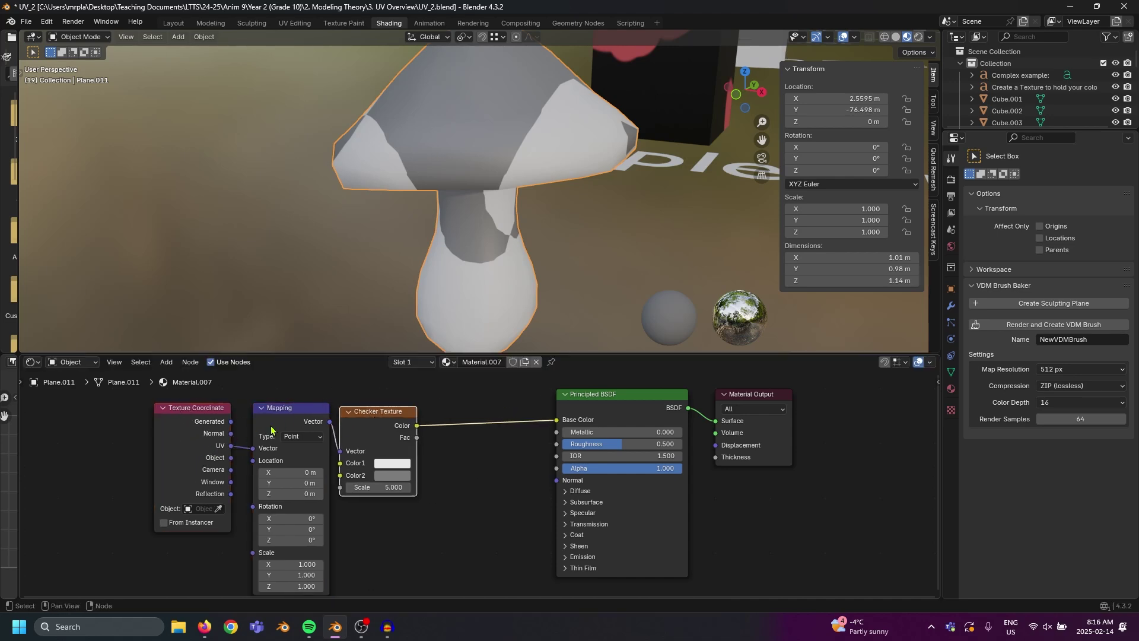
Enlarge the 3D view above the node editor and set the Checker Texture scale to 74.300
{"action": "middle_click_drag", "start_coordinate": [409, 297], "coordinate": [454, 320]}
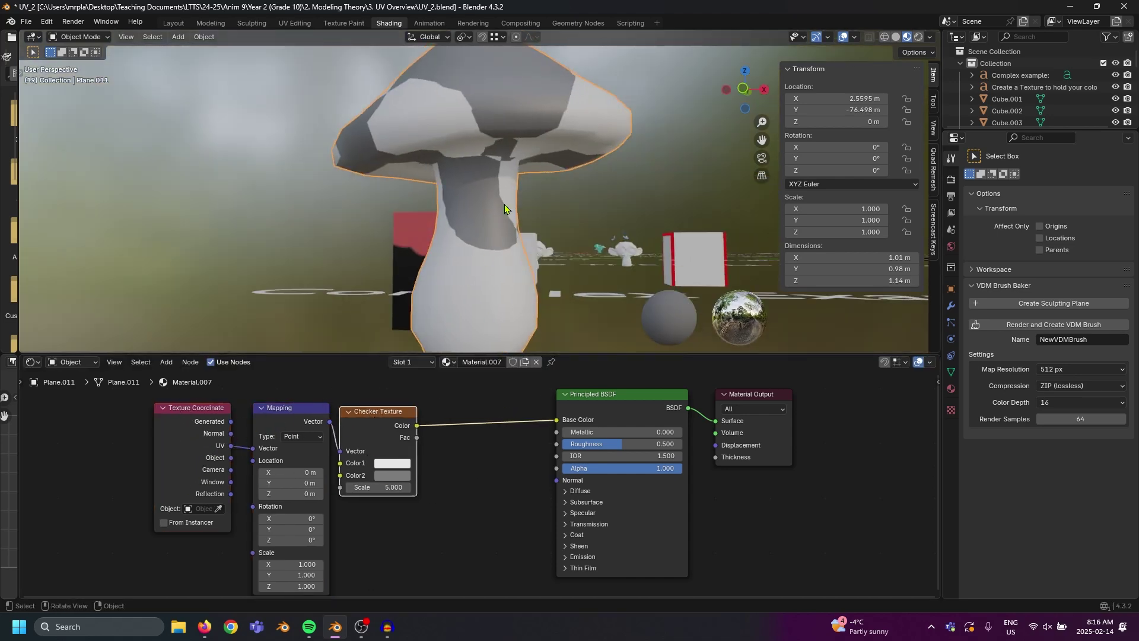
{"action": "left_click_drag", "start_coordinate": [504, 355], "coordinate": [504, 461]}
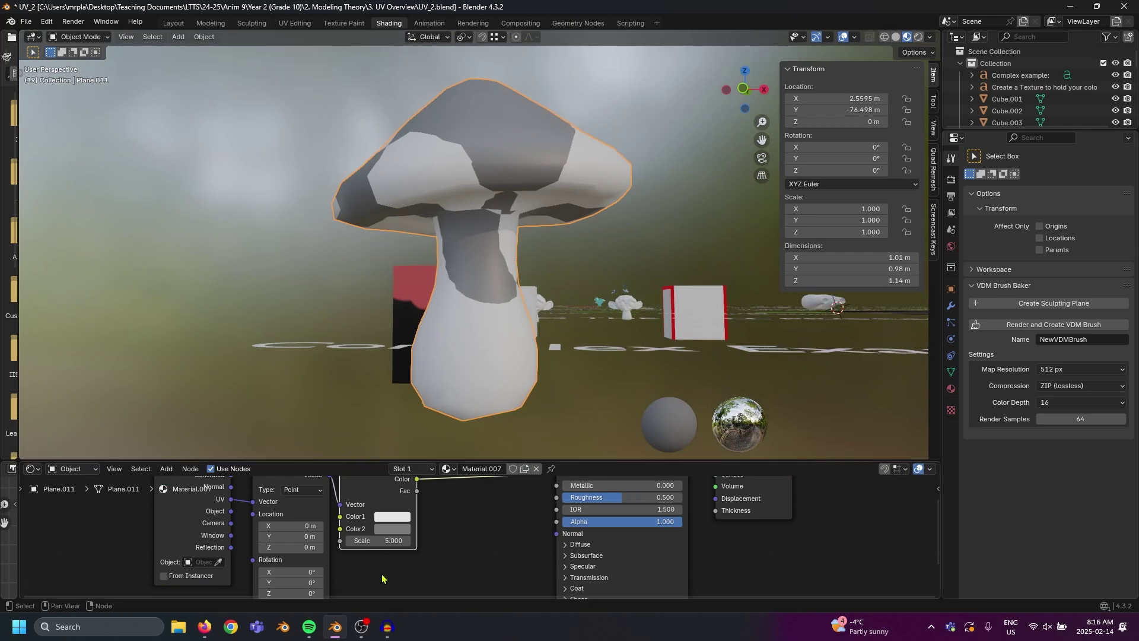
{"action": "left_click_drag", "start_coordinate": [380, 541], "coordinate": [475, 540]}
Inspect the checker pattern on the cap and stem for stretching and uneven square sizes
{"action": "middle_click_drag", "start_coordinate": [534, 332], "coordinate": [517, 158]}
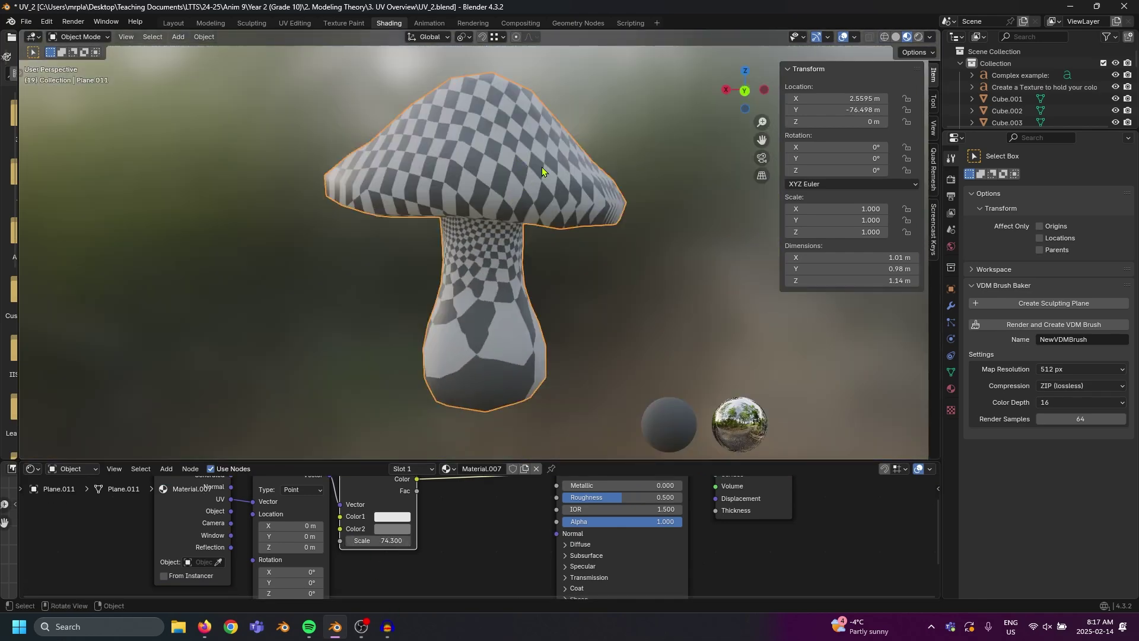
{"action": "middle_click_drag", "start_coordinate": [536, 163], "coordinate": [437, 161]}
{"action": "scroll", "coordinate": [561, 273], "scroll_direction": "up", "scroll_amount": 6}
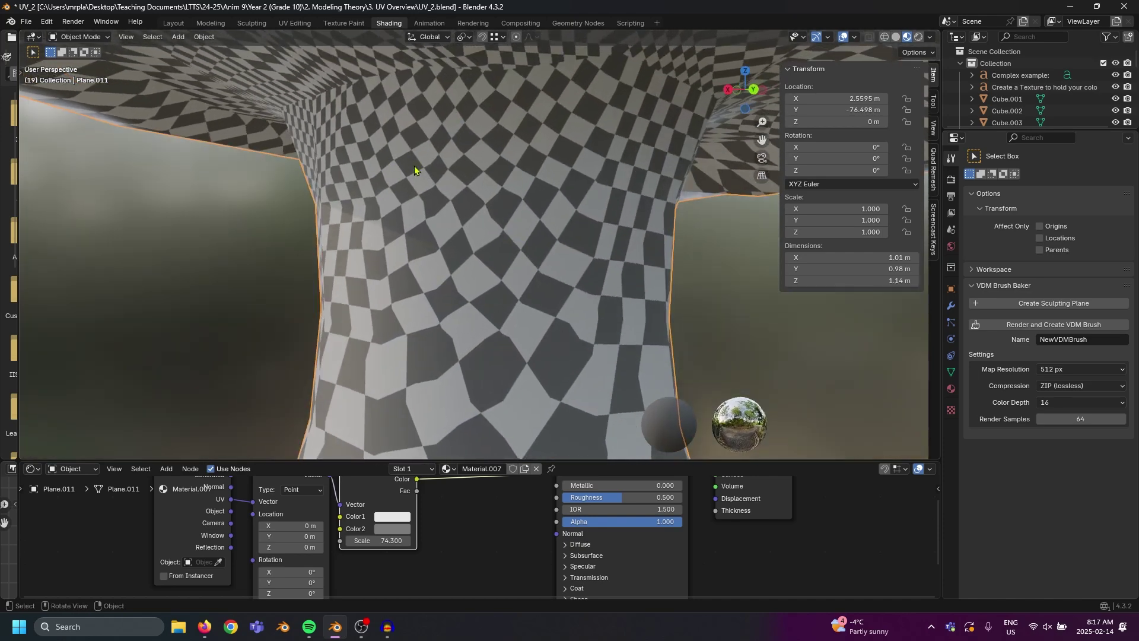
{"action": "scroll", "coordinate": [512, 290], "scroll_direction": "down", "scroll_amount": 5}
{"action": "middle_click_drag", "start_coordinate": [512, 290], "coordinate": [529, 323]}
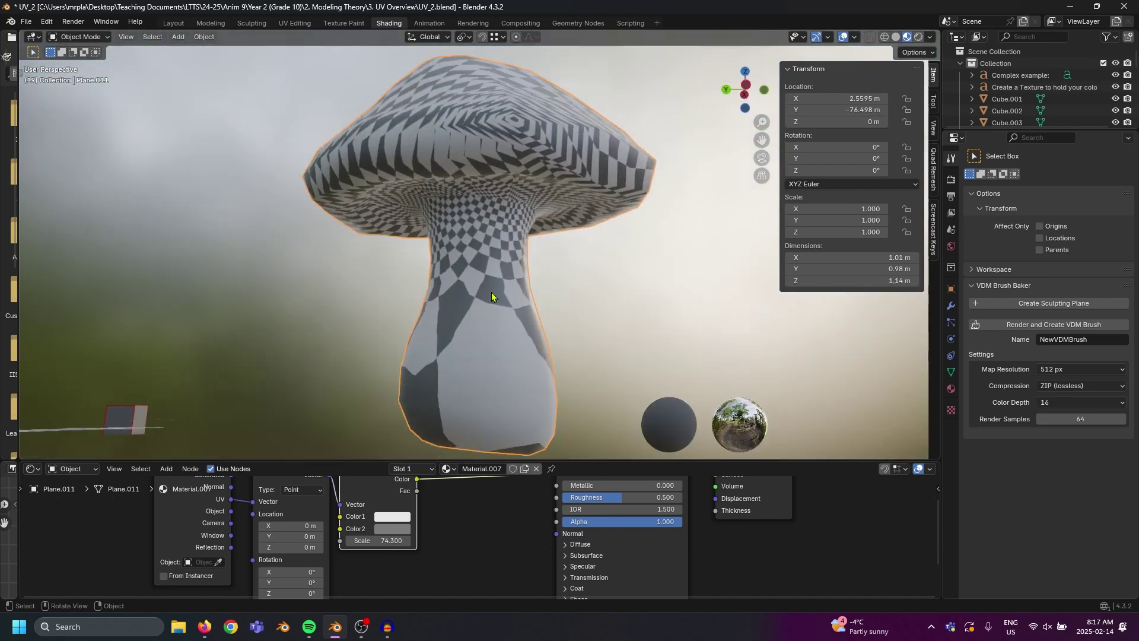
In the UV Editing workspace, circle-select the dense centre of the stem's UV island and examine the matching stem faces
{"action": "key", "text": "Tab"}
{"action": "middle_click_drag", "start_coordinate": [492, 320], "coordinate": [569, 257]}
{"action": "left_click", "coordinate": [497, 230]}
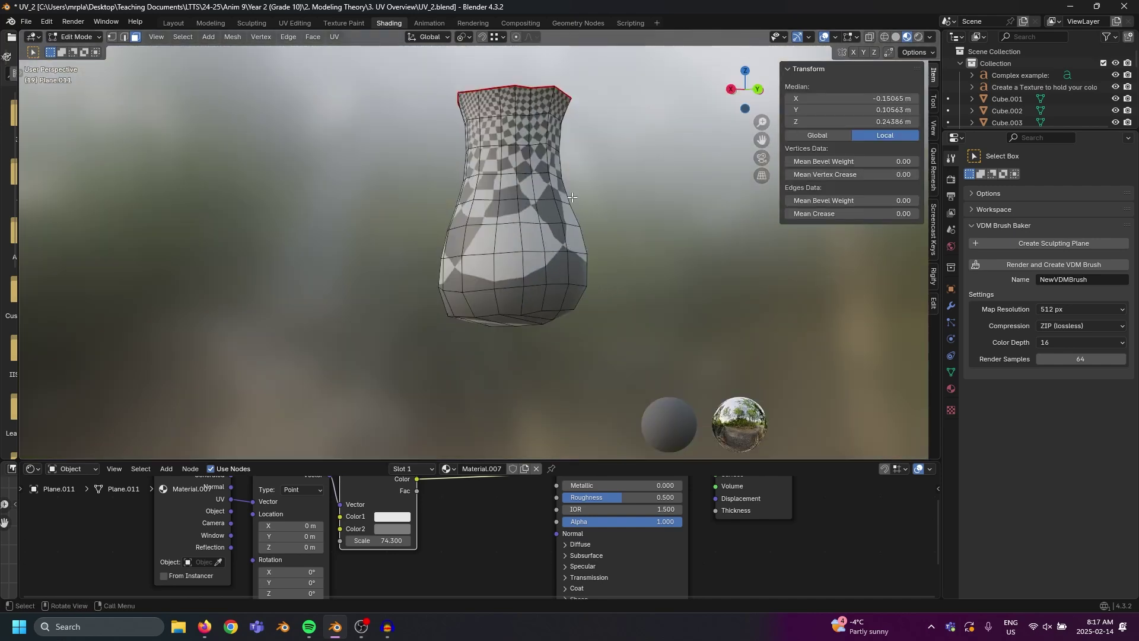
{"action": "left_click", "coordinate": [294, 22]}
{"action": "key", "text": "c"}
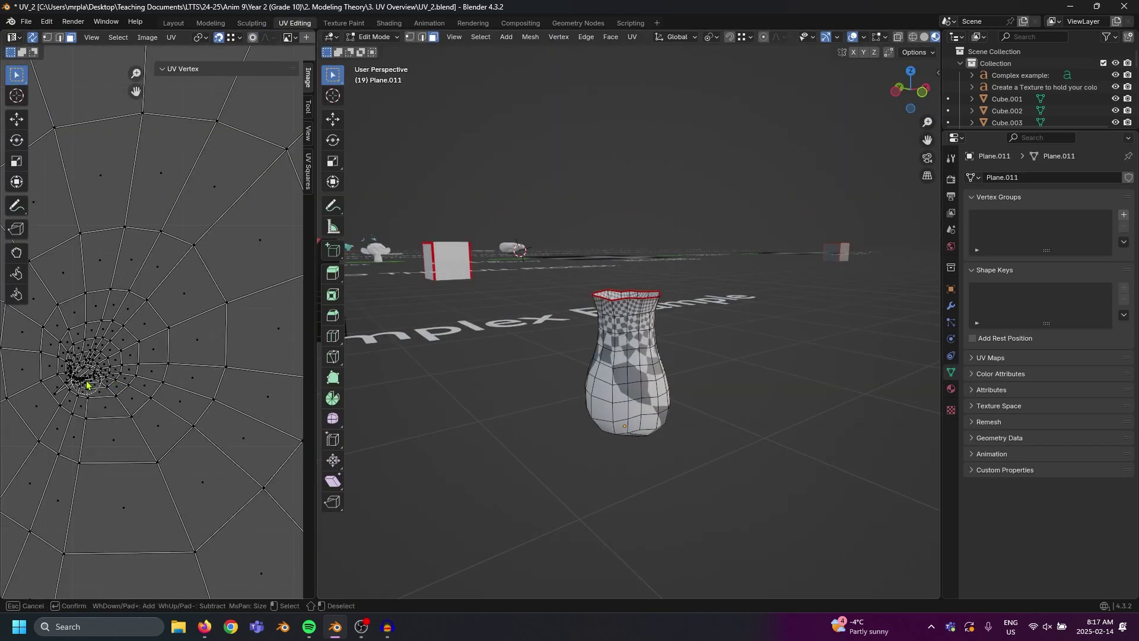
{"action": "mouse_move", "coordinate": [86, 384]}
{"action": "left_mouse_down"}
{"action": "mouse_move", "coordinate": [60, 362]}
{"action": "mouse_move", "coordinate": [101, 380]}
{"action": "mouse_move", "coordinate": [143, 308]}
{"action": "mouse_move", "coordinate": [64, 342]}
{"action": "mouse_move", "coordinate": [152, 330]}
{"action": "mouse_move", "coordinate": [115, 399]}
{"action": "left_mouse_up"}
{"action": "right_click", "coordinate": [115, 400]}
{"action": "middle_click_drag", "start_coordinate": [648, 483], "coordinate": [667, 356]}
{"action": "scroll", "coordinate": [666, 356], "scroll_direction": "up", "scroll_amount": 4}
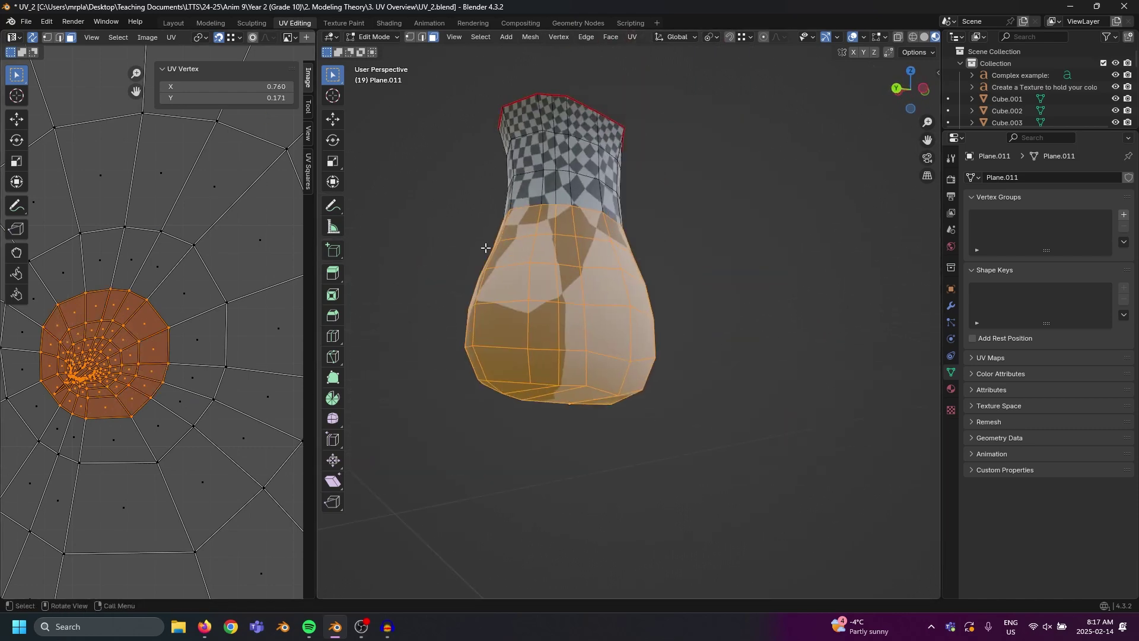
{"action": "middle_click_drag", "start_coordinate": [486, 248], "coordinate": [646, 299]}
{"action": "scroll", "coordinate": [143, 360], "scroll_direction": "down", "scroll_amount": 3}
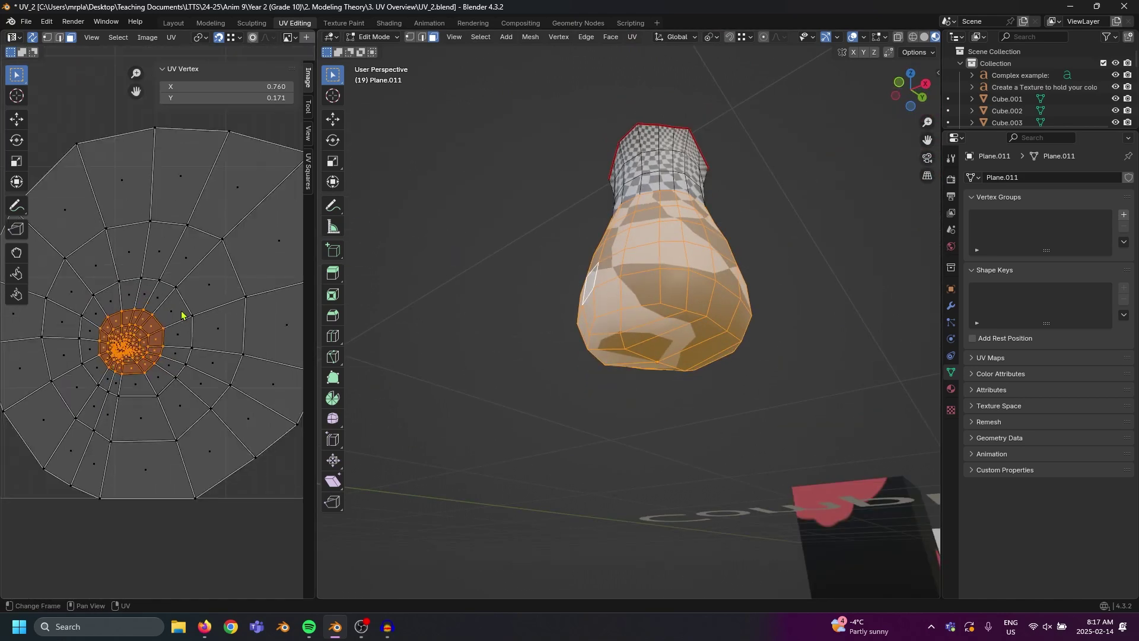
Reveal the hidden cap and mark a seam along one vertical edge path from the stem's collar to its base
{"action": "middle_click_drag", "start_coordinate": [721, 372], "coordinate": [646, 235]}
{"action": "key", "text": "alt+a"}
{"action": "key", "text": "2"}
{"action": "left_click", "coordinate": [573, 176]}
{"action": "middle_click_drag", "start_coordinate": [574, 176], "coordinate": [600, 178]}
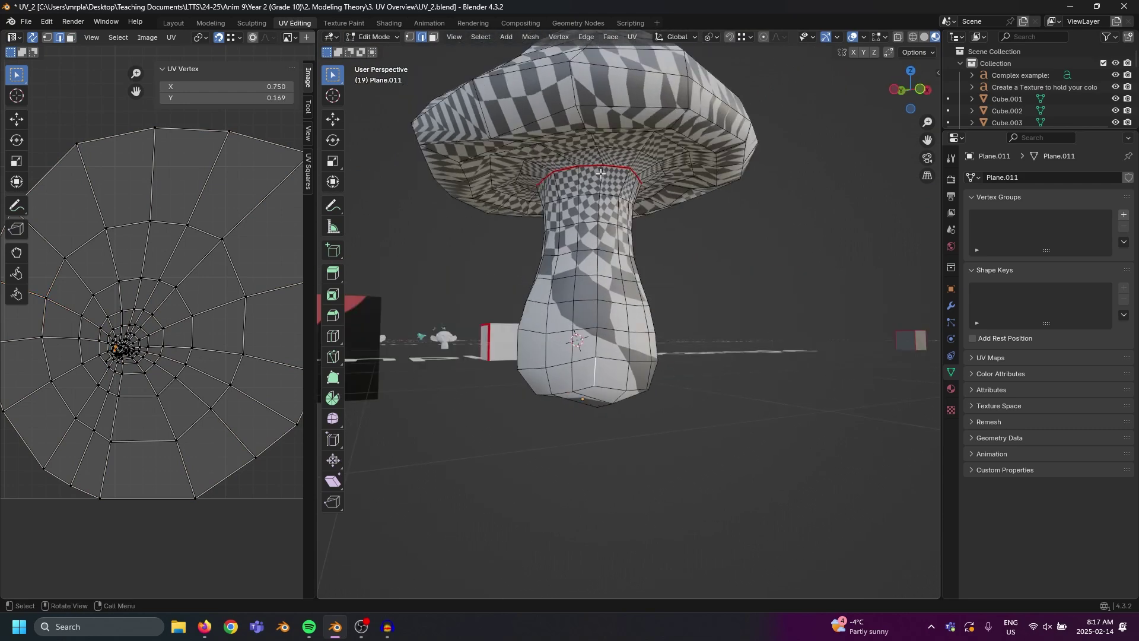
{"action": "left_click", "coordinate": [595, 374], "text": "ctrl"}
{"action": "right_click", "coordinate": [614, 320]}
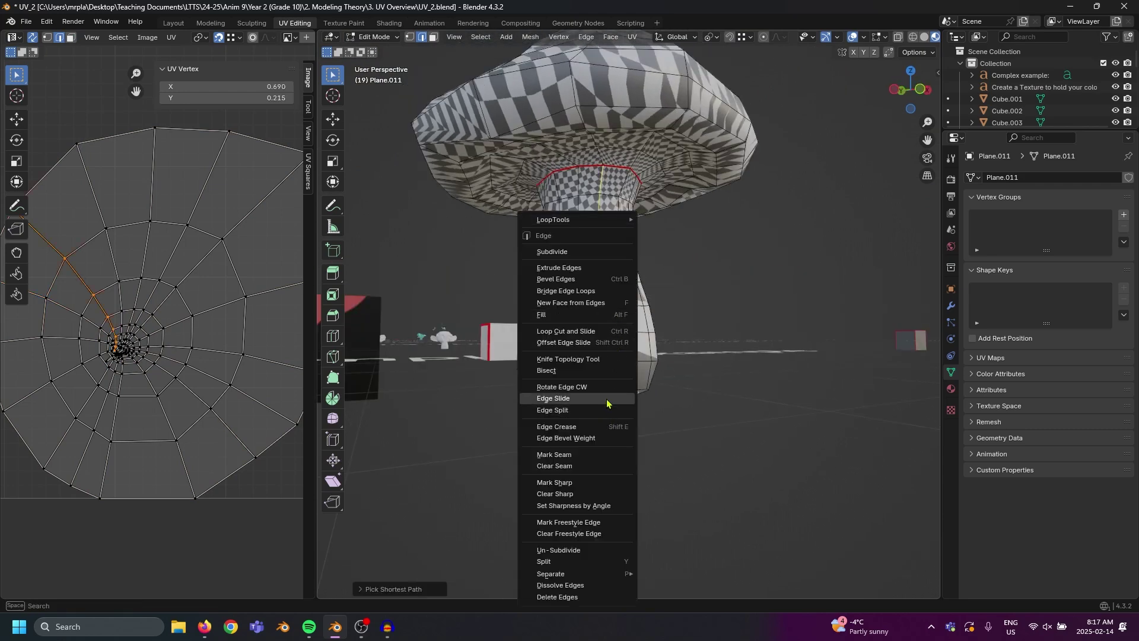
{"action": "left_click", "coordinate": [611, 455]}
Mark a seam along the edge loop around the bottom of the stem
{"action": "middle_click_drag", "start_coordinate": [611, 454], "coordinate": [653, 338]}
{"action": "left_click", "coordinate": [586, 339]}
{"action": "left_click", "coordinate": [639, 324], "text": "alt"}
{"action": "right_click", "coordinate": [623, 276]}
{"action": "left_click", "coordinate": [625, 285]}
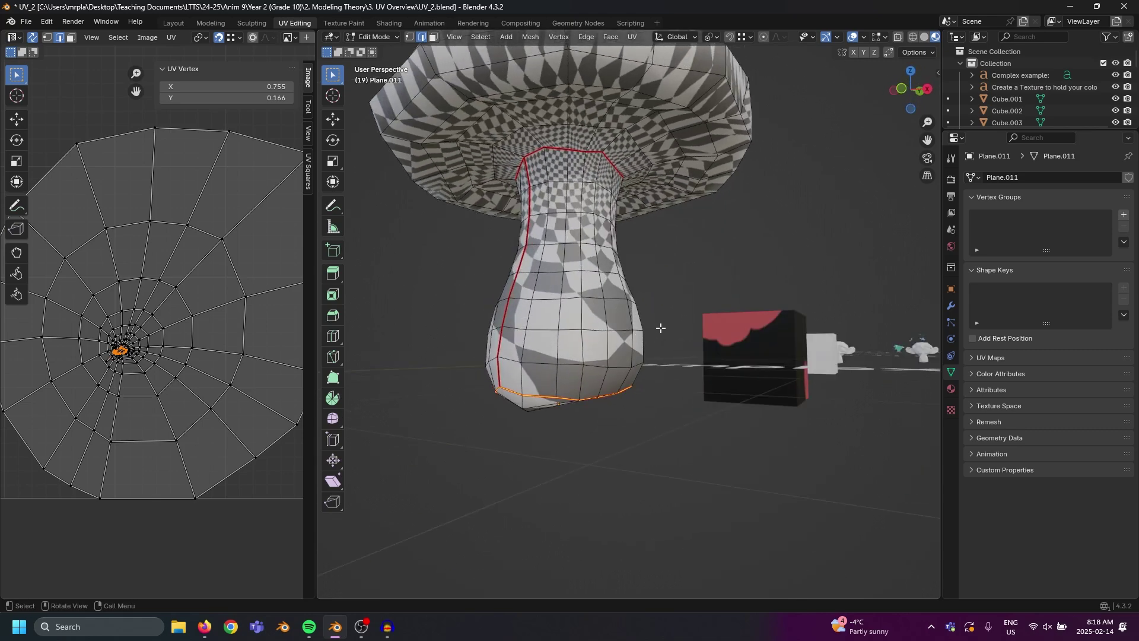
Unwrap the entire mushroom again using Conformal with the new stem seams, and deselect the mesh
{"action": "key", "text": "a"}
{"action": "key", "text": "u"}
{"action": "mouse_move", "coordinate": [661, 329]}
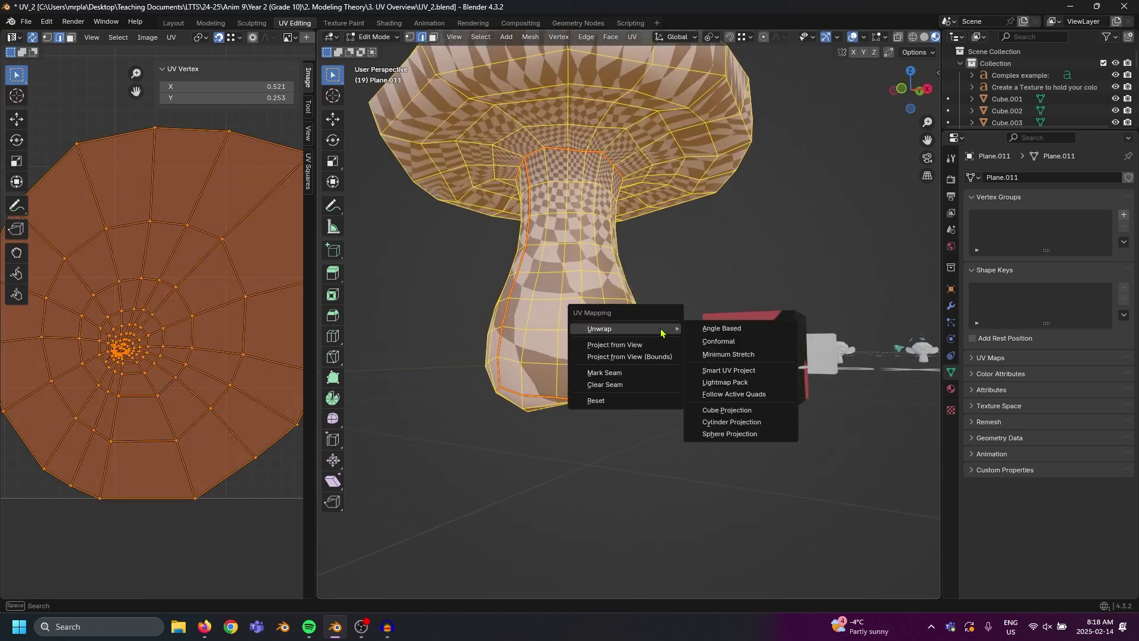
{"action": "left_click", "coordinate": [757, 342]}
{"action": "scroll", "coordinate": [157, 356], "scroll_direction": "down", "scroll_amount": 3}
{"action": "left_click", "coordinate": [638, 423]}
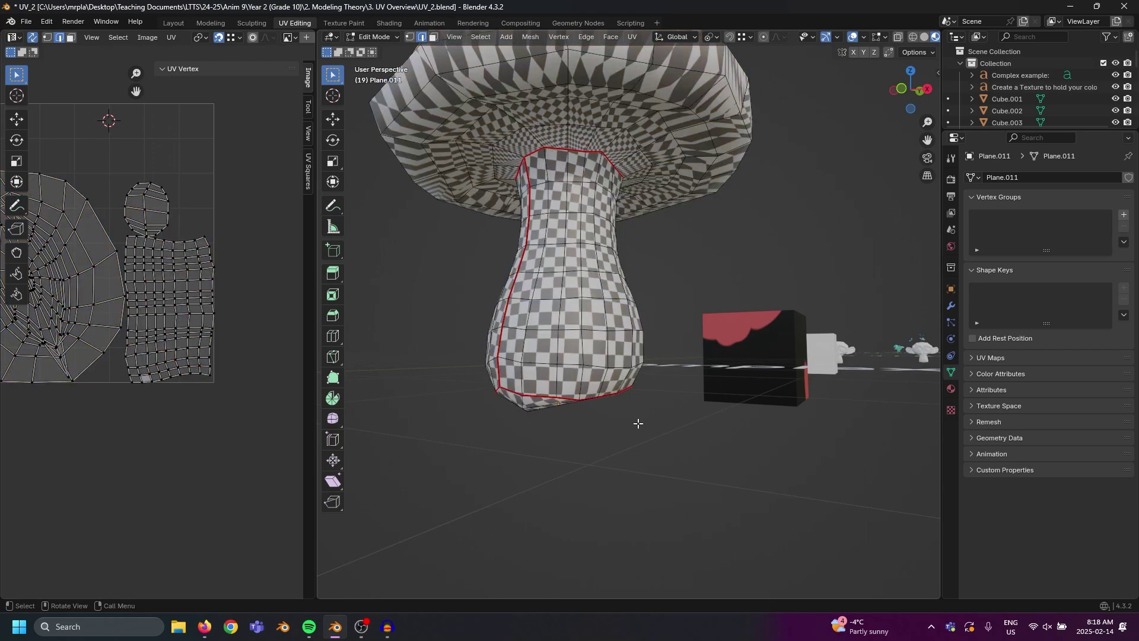
Examine the checker pattern on the stem and its base, comparing the breaks in Object Mode with the seams in Edit Mode
{"action": "key", "text": "Tab"}
{"action": "middle_click_drag", "start_coordinate": [638, 423], "coordinate": [579, 343]}
{"action": "scroll", "coordinate": [668, 349], "scroll_direction": "up", "scroll_amount": 6}
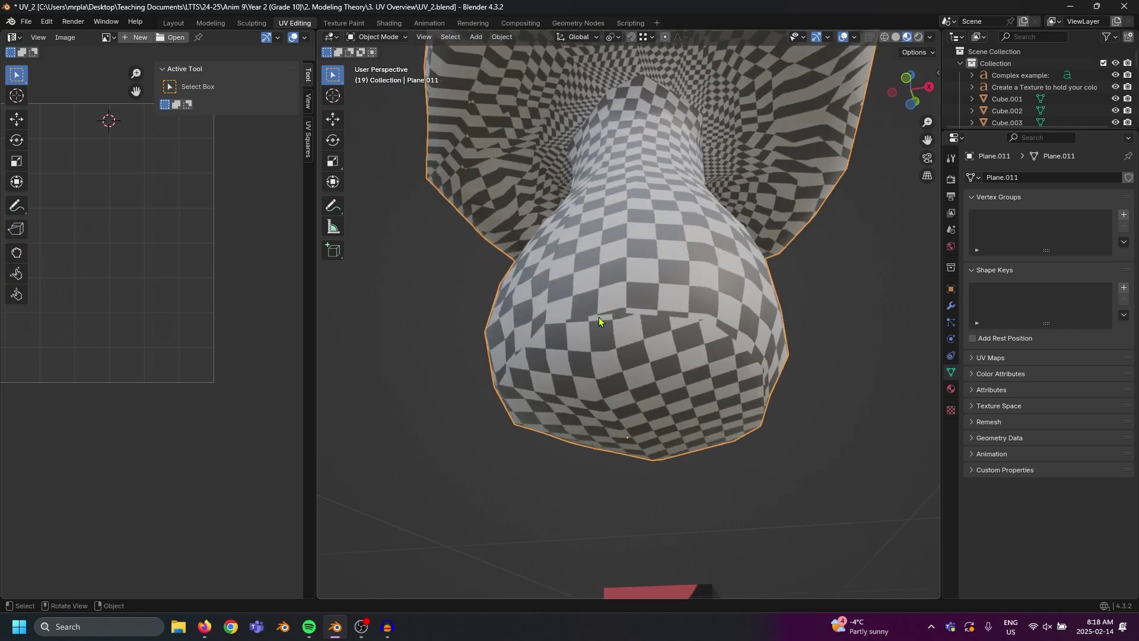
{"action": "scroll", "coordinate": [598, 318], "scroll_direction": "up", "scroll_amount": 2}
{"action": "middle_click_drag", "start_coordinate": [595, 313], "coordinate": [668, 378]}
{"action": "key", "text": "Tab"}
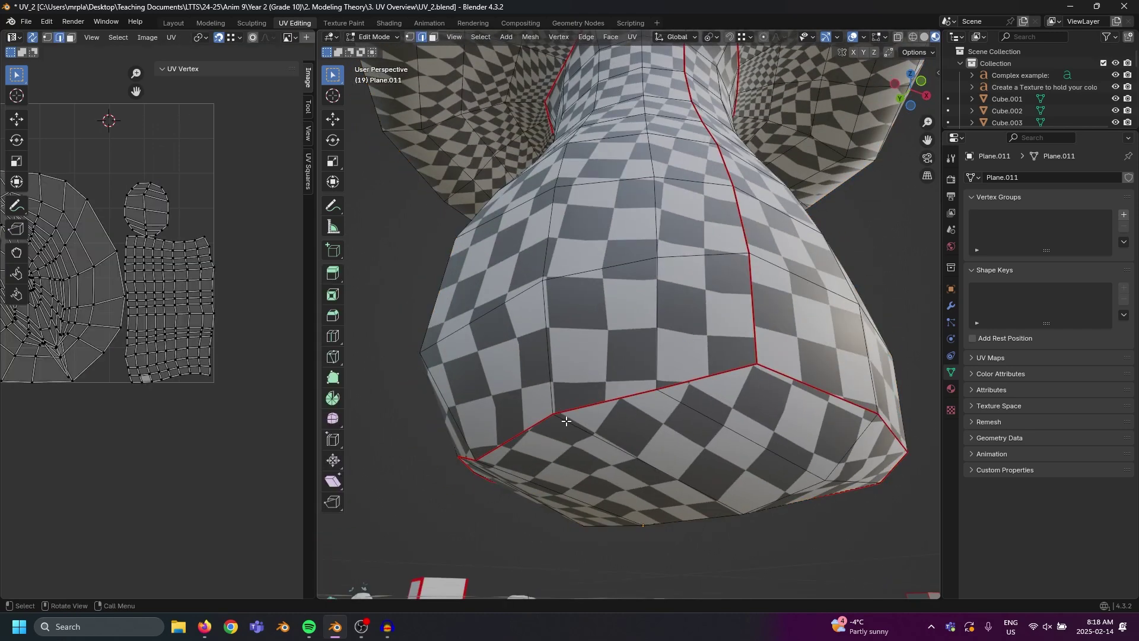
{"action": "key", "text": "Tab"}
{"action": "middle_click_drag", "start_coordinate": [775, 358], "coordinate": [606, 343]}
{"action": "middle_click_drag", "start_coordinate": [829, 319], "coordinate": [717, 356]}
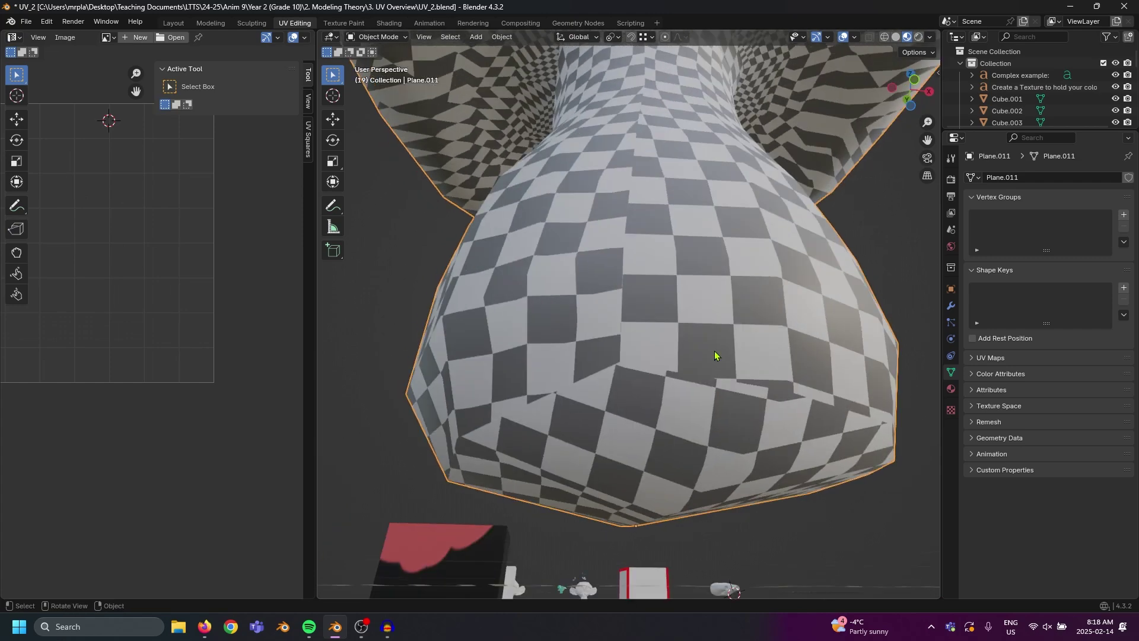
{"action": "key", "text": "Tab"}
{"action": "middle_click_drag", "start_coordinate": [612, 338], "coordinate": [665, 331]}
{"action": "key", "text": "Tab"}
{"action": "scroll", "coordinate": [543, 327], "scroll_direction": "up", "scroll_amount": 4}
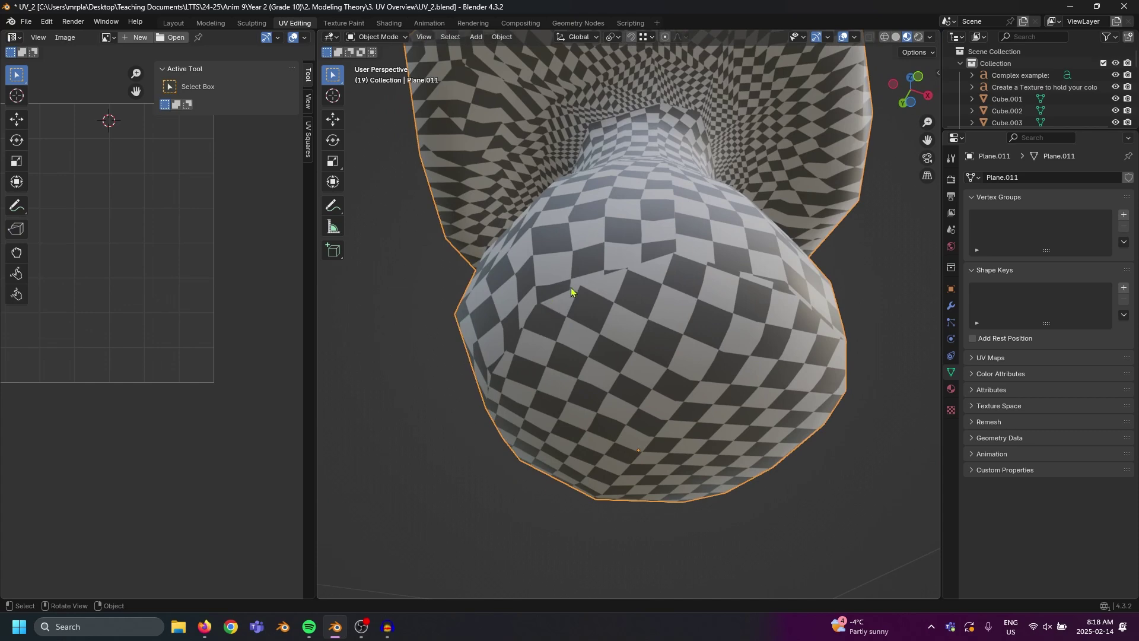
Compare the checker pattern with the seams on the stem's base and the cap's underside in Object Mode and Edit Mode
{"action": "key", "text": "Tab"}
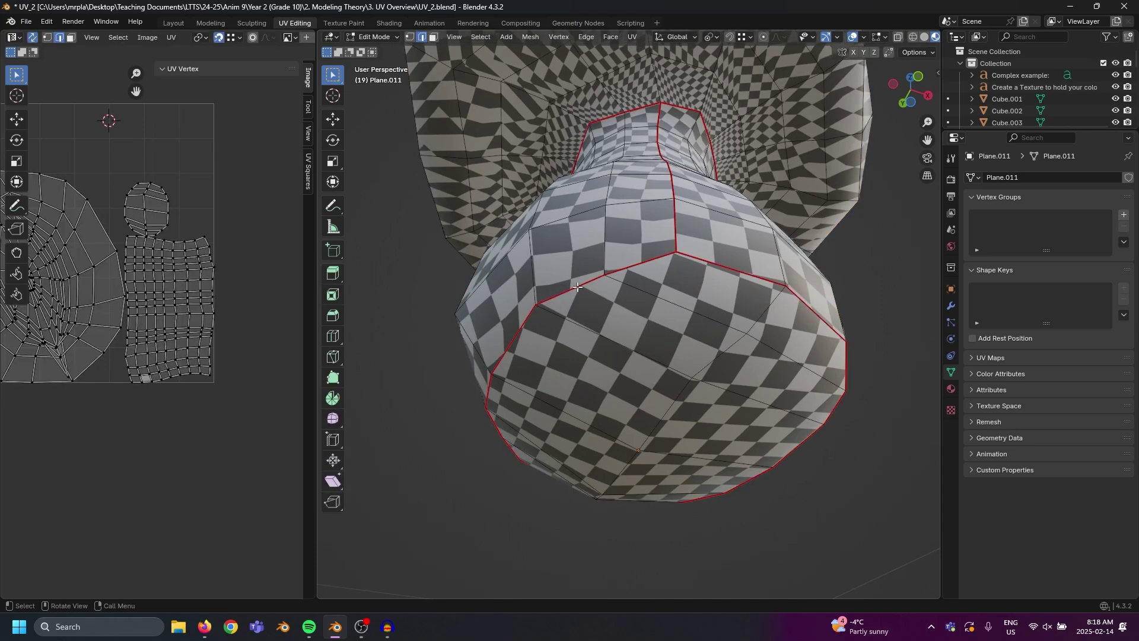
{"action": "key", "text": "Tab"}
{"action": "scroll", "coordinate": [594, 279], "scroll_direction": "up", "scroll_amount": 4}
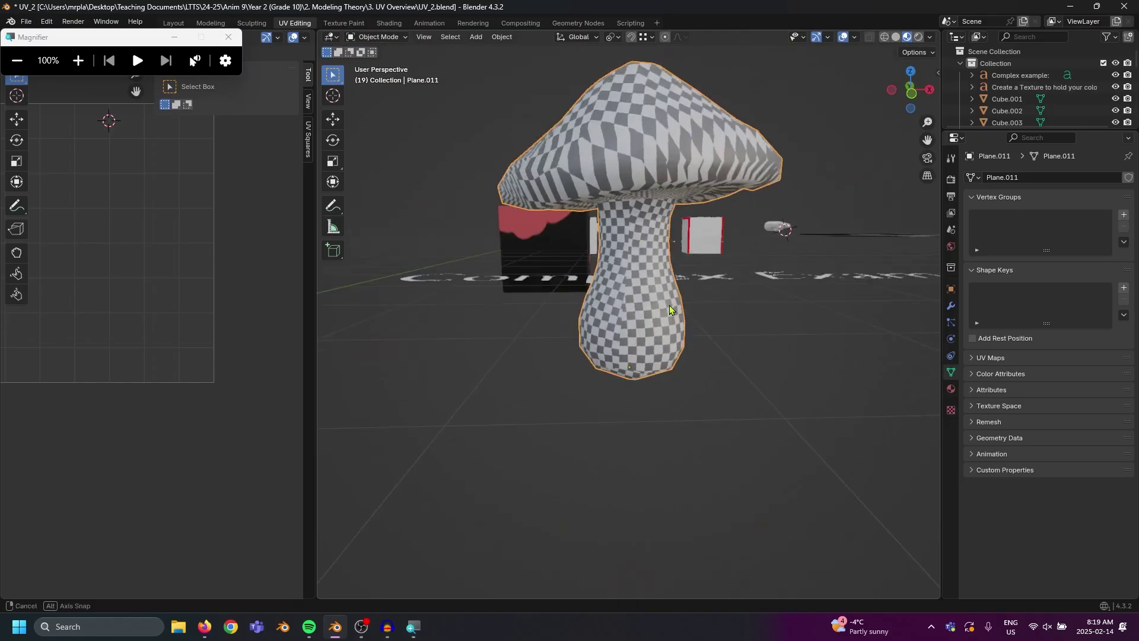
{"action": "mouse_move", "coordinate": [659, 213]}
{"action": "middle_mouse_down"}
{"action": "mouse_move", "coordinate": [675, 206]}
{"action": "mouse_move", "coordinate": [652, 274]}
{"action": "middle_mouse_up"}
{"action": "key", "text": "Tab"}
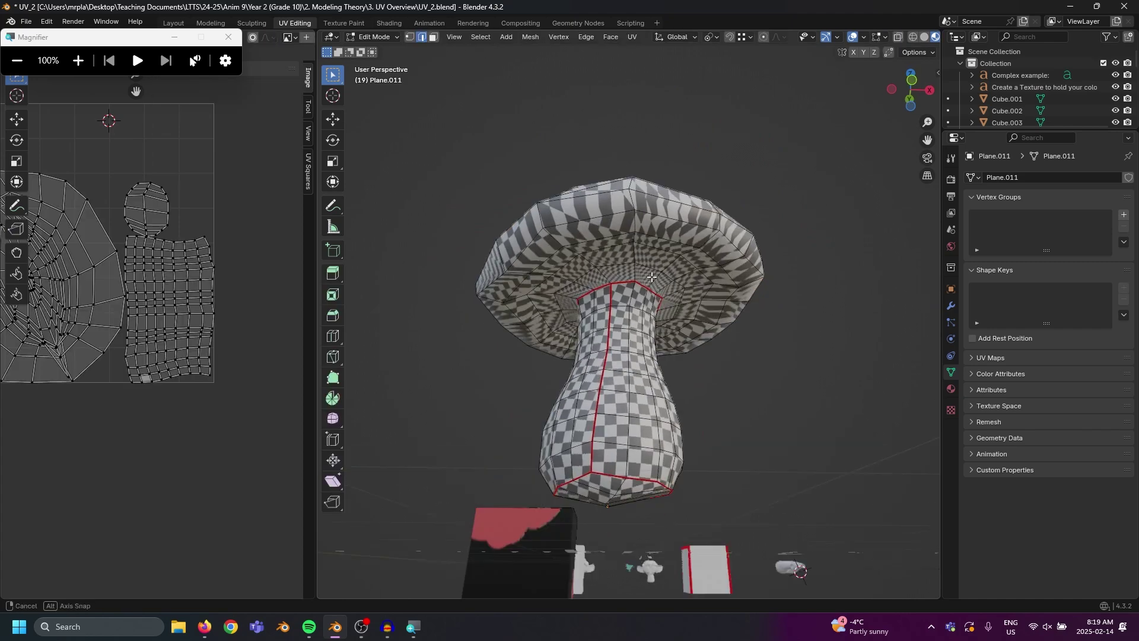
{"action": "scroll", "coordinate": [652, 278], "scroll_direction": "up", "scroll_amount": 3}
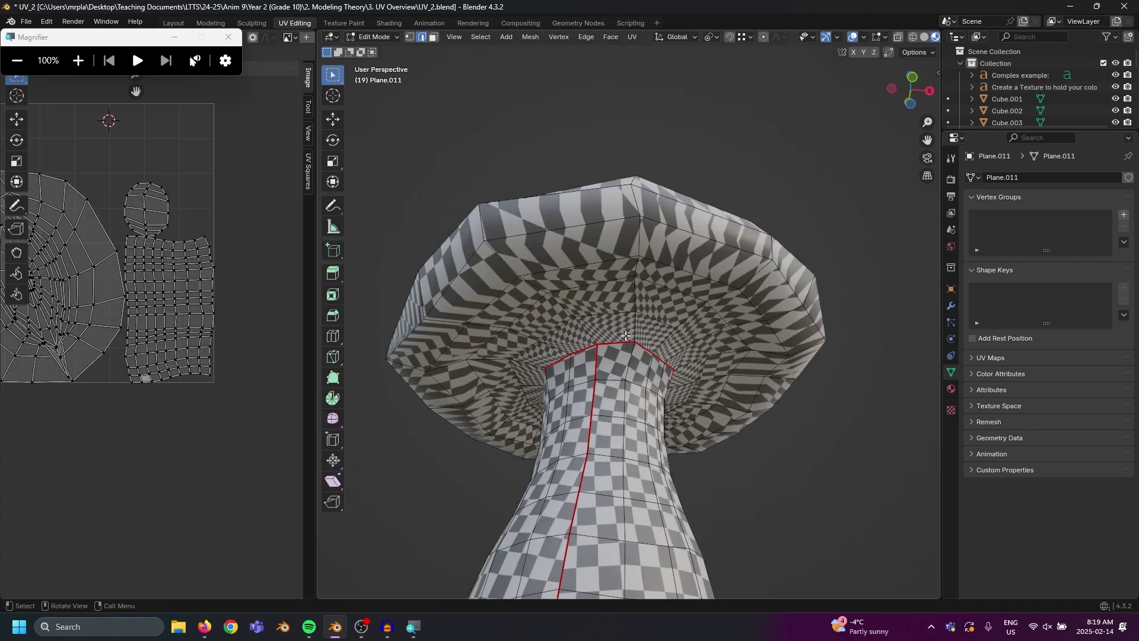
Select a radial edge path across the cap's underside, unwrap the whole mushroom using Angle Based, and check the checker pattern in Object Mode
{"action": "left_click", "coordinate": [626, 335]}
{"action": "middle_click_drag", "start_coordinate": [626, 336], "coordinate": [639, 302]}
{"action": "left_click", "coordinate": [591, 251], "text": "alt"}
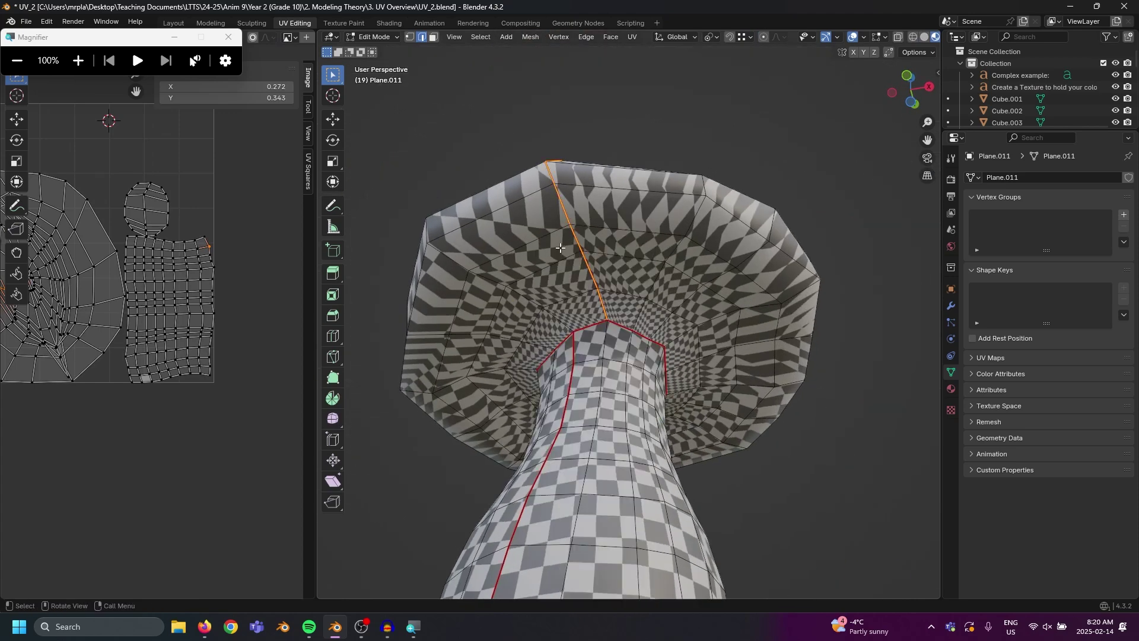
{"action": "key", "text": "a"}
{"action": "key", "text": "u"}
{"action": "mouse_move", "coordinate": [579, 205]}
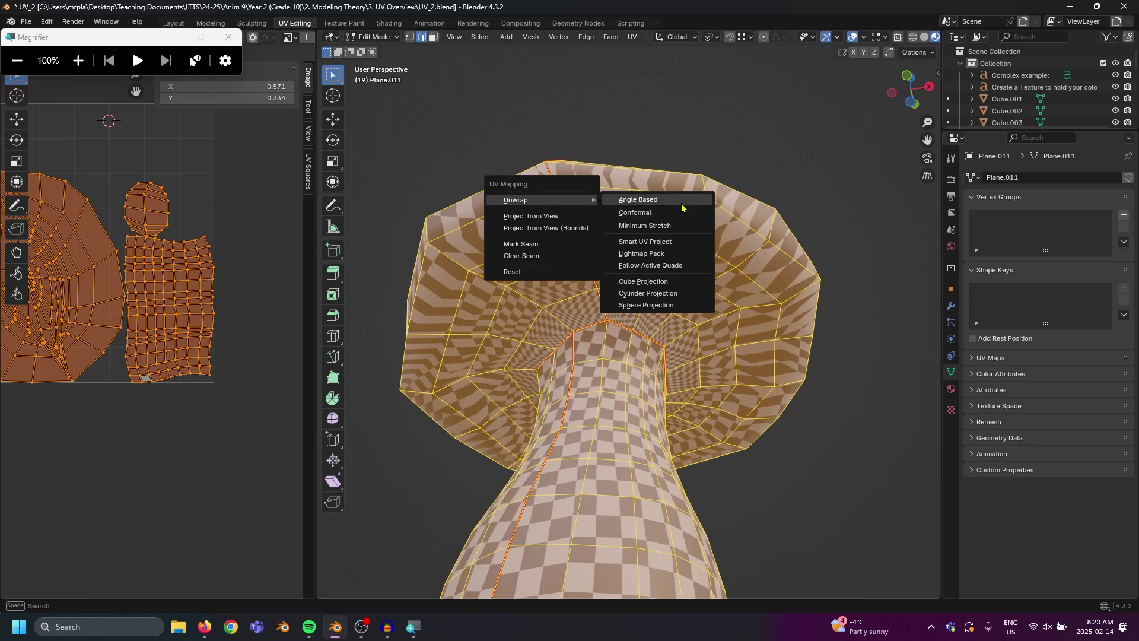
{"action": "left_click", "coordinate": [682, 200]}
{"action": "key", "text": "Tab"}
{"action": "middle_click_drag", "start_coordinate": [717, 219], "coordinate": [706, 263]}
{"action": "scroll", "coordinate": [663, 287], "scroll_direction": "down", "scroll_amount": 3}
{"action": "scroll", "coordinate": [637, 440], "scroll_direction": "up", "scroll_amount": 5}
Mark a seam along the edge loop around the lower rim of the mushroom cap
{"action": "key", "text": "Tab"}
{"action": "key", "text": "alt+a"}
{"action": "middle_click_drag", "start_coordinate": [667, 177], "coordinate": [618, 284]}
{"action": "left_click", "coordinate": [618, 284], "text": "alt"}
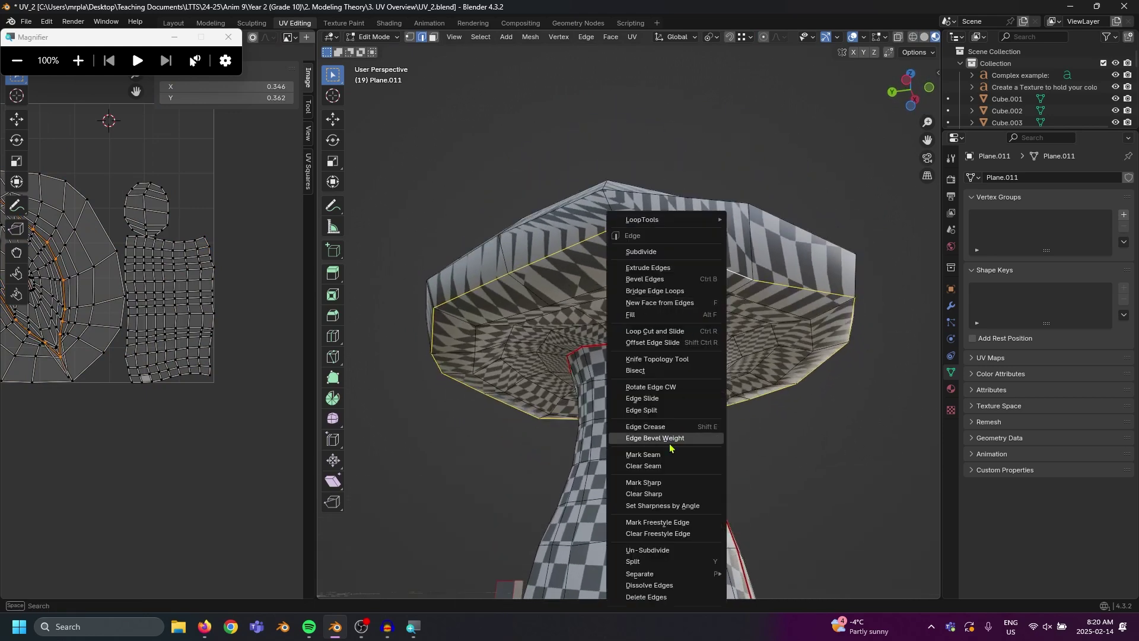
{"action": "left_click", "coordinate": [669, 455]}
Unwrap the entire mushroom using Angle Based with the new cap rim seam and return to Object Mode
{"action": "key", "text": "a"}
{"action": "key", "text": "u"}
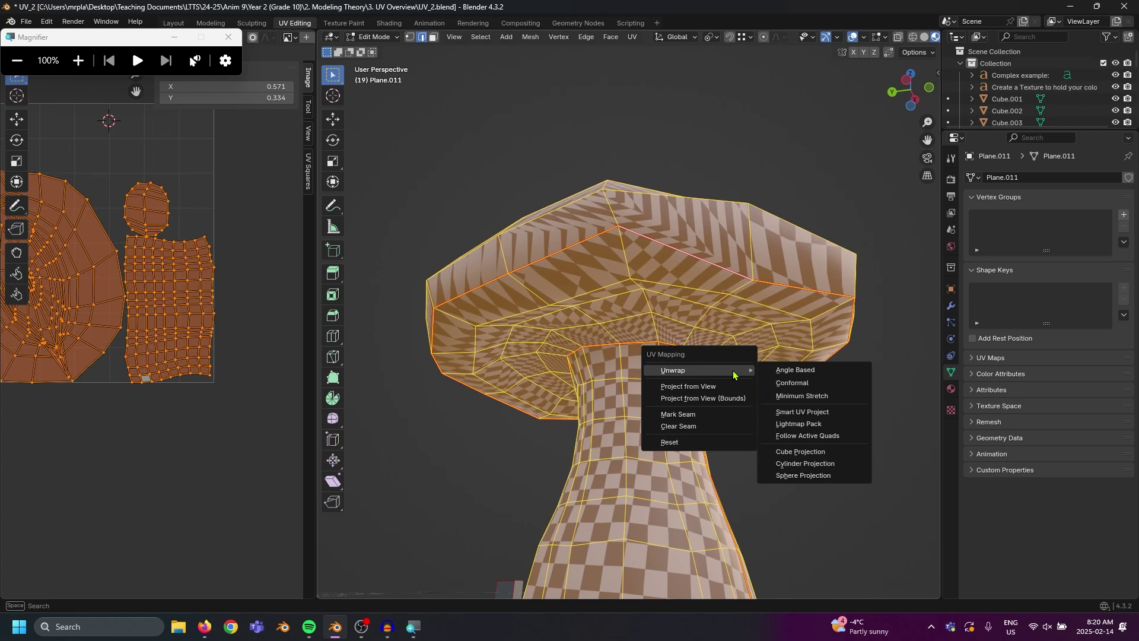
{"action": "left_click", "coordinate": [796, 369]}
{"action": "middle_click_drag", "start_coordinate": [796, 368], "coordinate": [652, 251]}
{"action": "key", "text": "Tab"}
Examine the checker pattern on the cap's top, rim and underside, close up and from a distance
{"action": "middle_click_drag", "start_coordinate": [548, 290], "coordinate": [565, 304]}
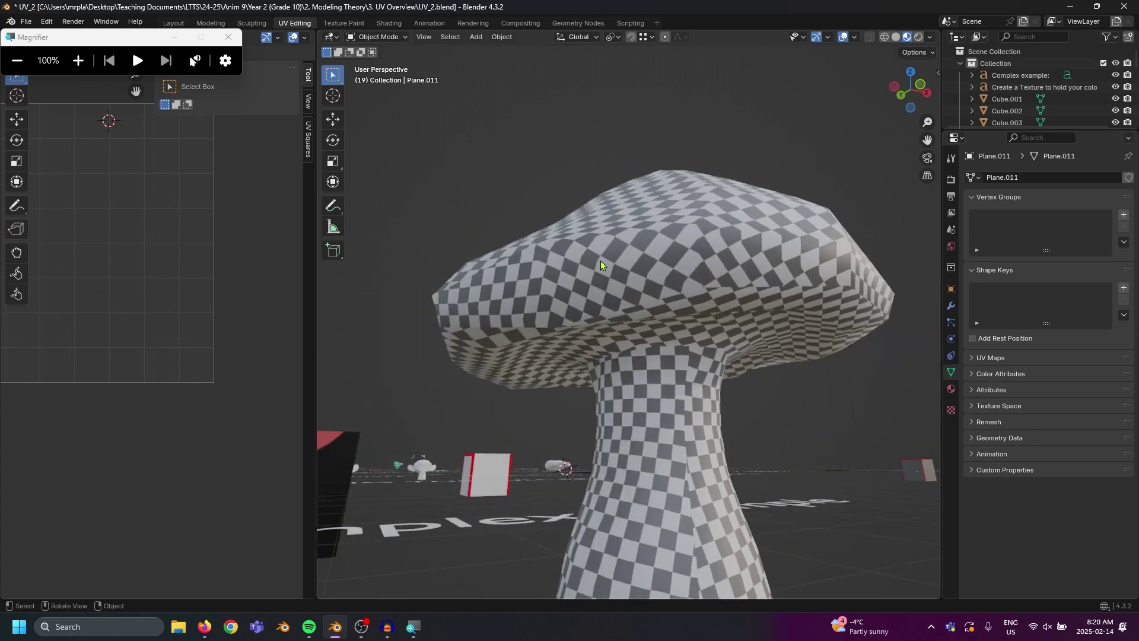
{"action": "middle_click_drag", "start_coordinate": [601, 265], "coordinate": [666, 180]}
{"action": "middle_click_drag", "start_coordinate": [655, 275], "coordinate": [627, 355]}
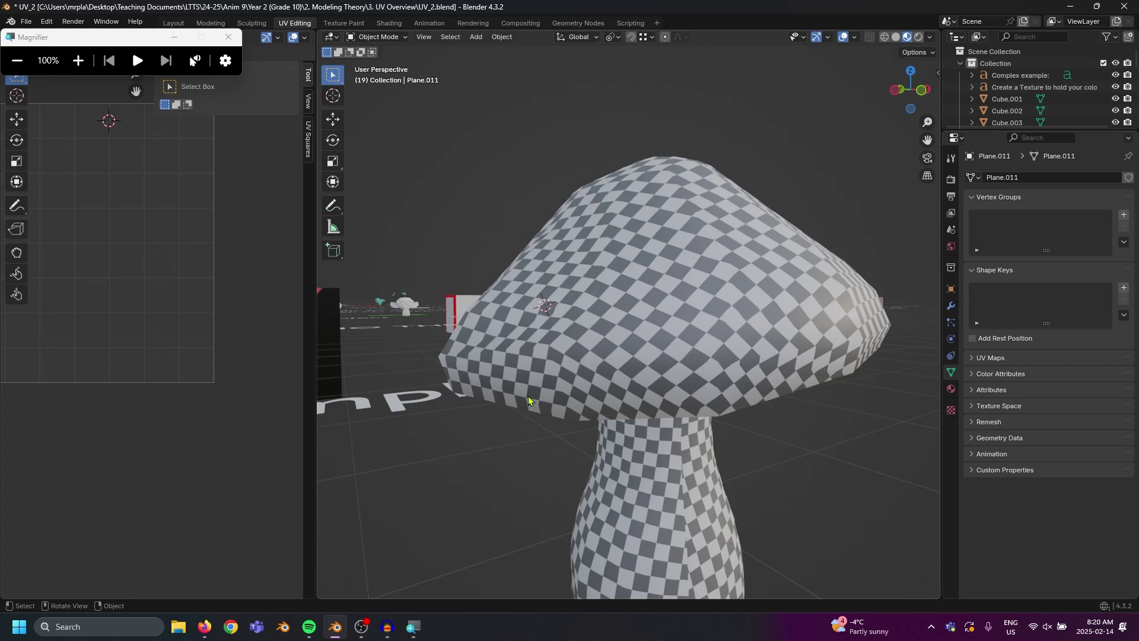
{"action": "middle_click_drag", "start_coordinate": [523, 408], "coordinate": [587, 361]}
{"action": "scroll", "coordinate": [680, 350], "scroll_direction": "up", "scroll_amount": 4}
{"action": "scroll", "coordinate": [688, 336], "scroll_direction": "down", "scroll_amount": 9}
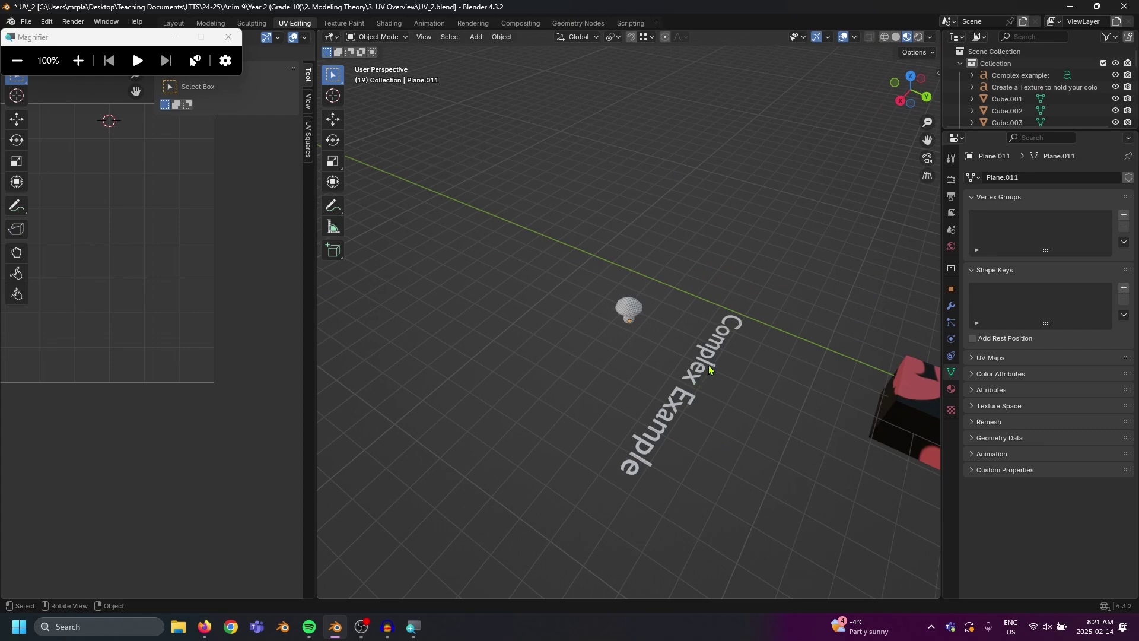
{"action": "middle_click_drag", "start_coordinate": [709, 369], "coordinate": [708, 349]}
{"action": "middle_click_drag", "start_coordinate": [577, 323], "coordinate": [599, 327]}
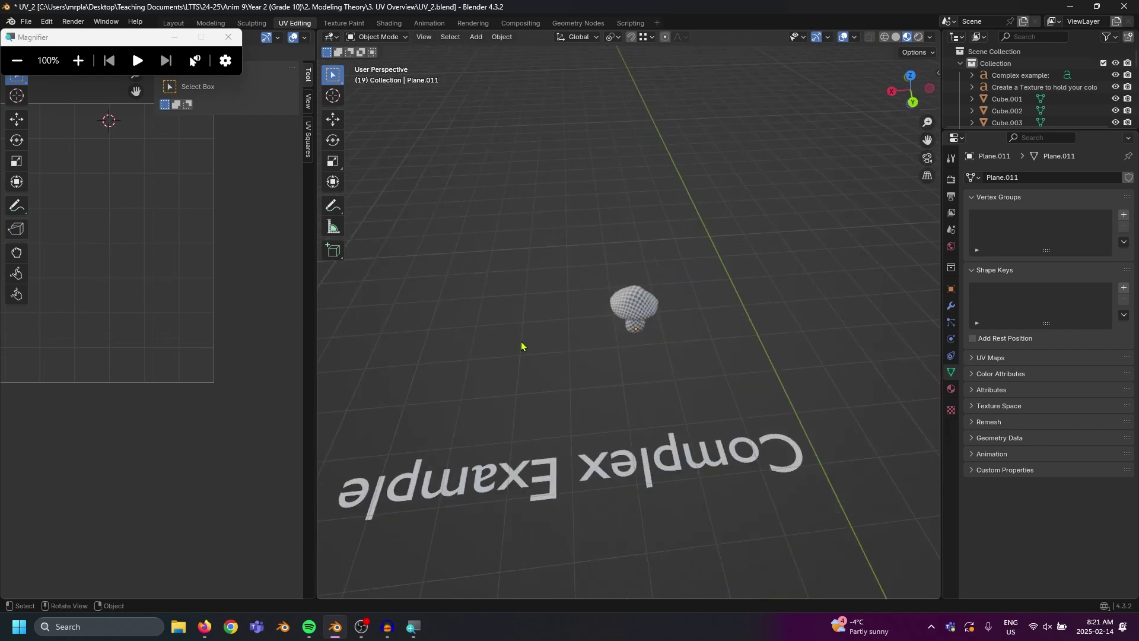
{"action": "middle_click_drag", "start_coordinate": [522, 344], "coordinate": [721, 371]}
Select the mushroom, enter Edit Mode, and widen the UV Editor until all of its islands fit in view
{"action": "left_click", "coordinate": [633, 314]}
{"action": "scroll", "coordinate": [614, 292], "scroll_direction": "up", "scroll_amount": 5}
{"action": "key", "text": "Tab"}
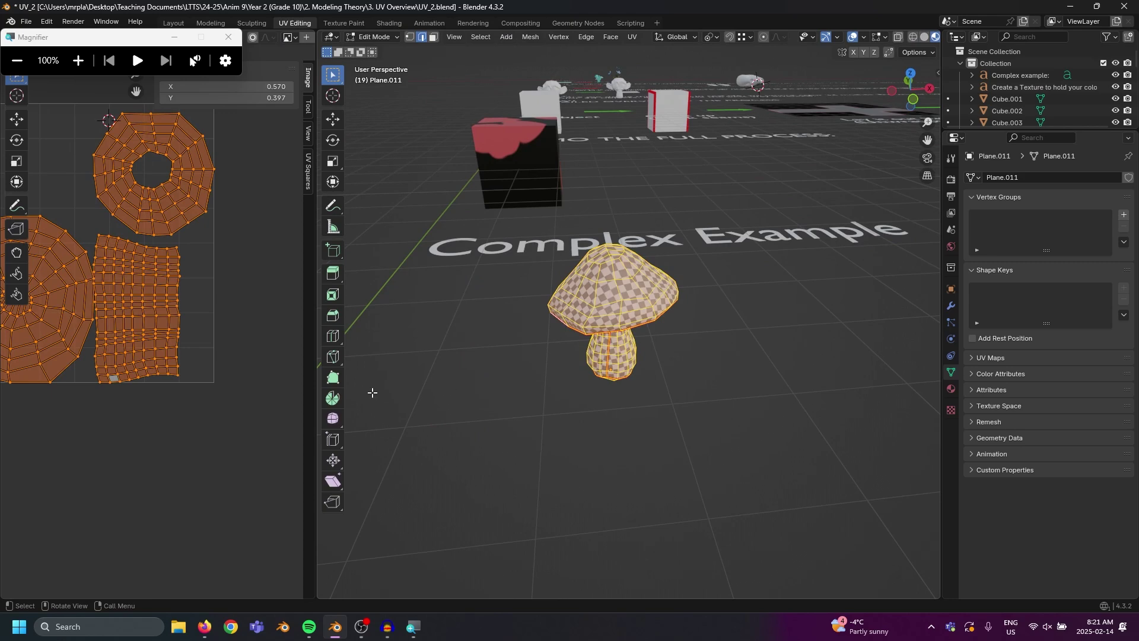
{"action": "left_click_drag", "start_coordinate": [316, 317], "coordinate": [497, 317]}
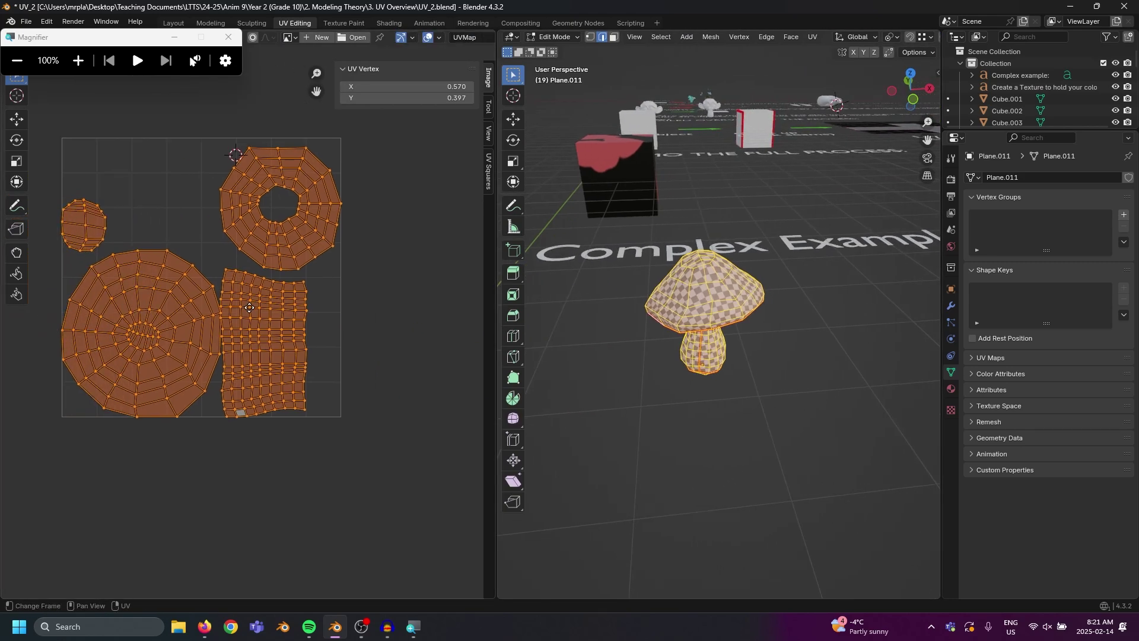
{"action": "middle_click_drag", "start_coordinate": [250, 307], "coordinate": [257, 327]}
In face selection, move the stem-base island toward the UV tile's upper edge and the cap-underside ring island partly past that edge
{"action": "key", "text": "3"}
{"action": "key", "text": "alt+a"}
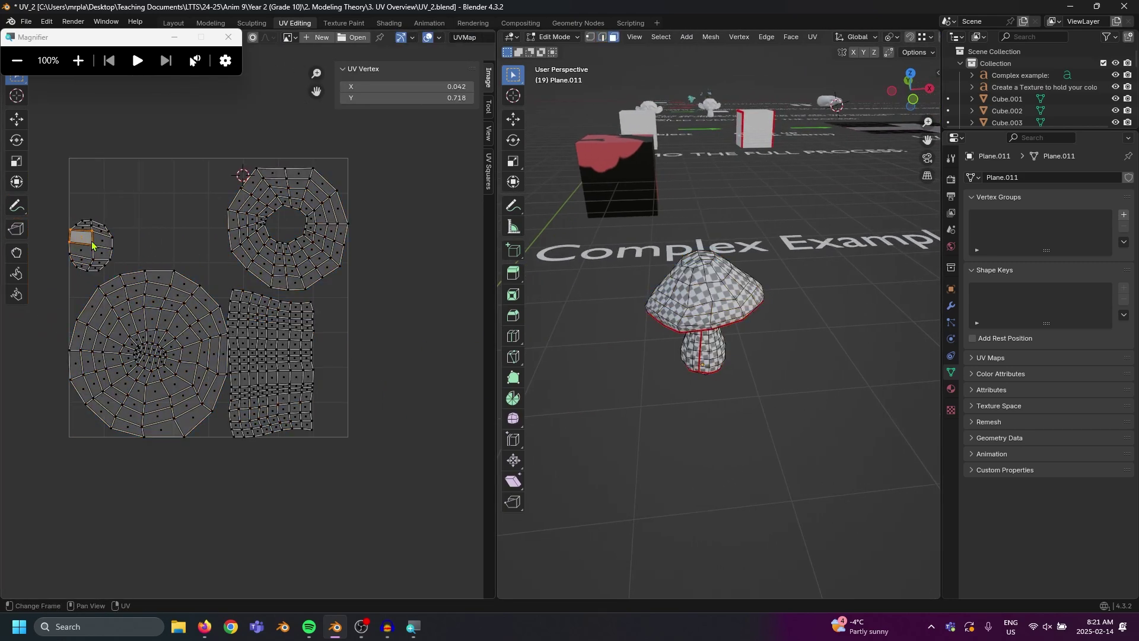
{"action": "key", "text": "l"}
{"action": "left_click_drag", "start_coordinate": [114, 267], "coordinate": [138, 208]}
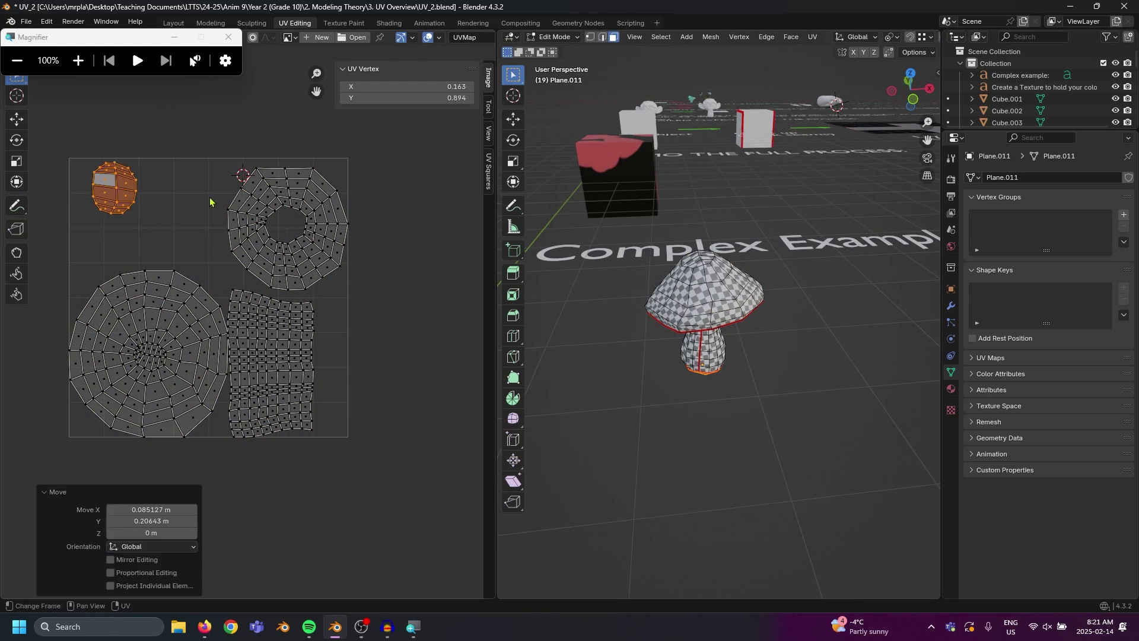
{"action": "left_click", "coordinate": [249, 208]}
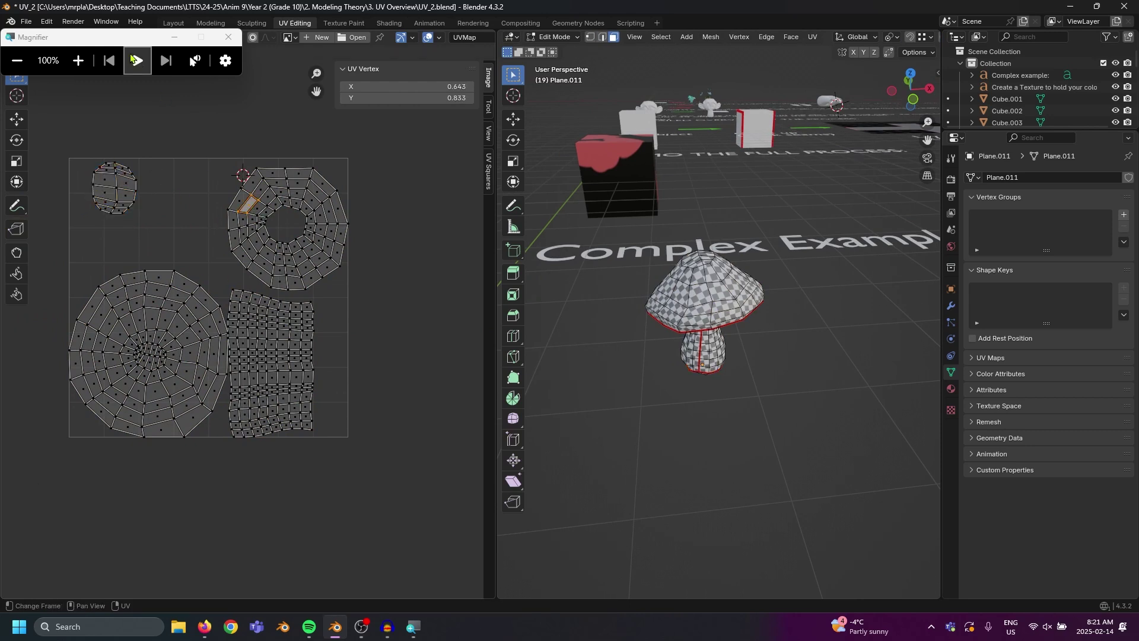
{"action": "key", "text": "l"}
{"action": "key", "text": "g"}
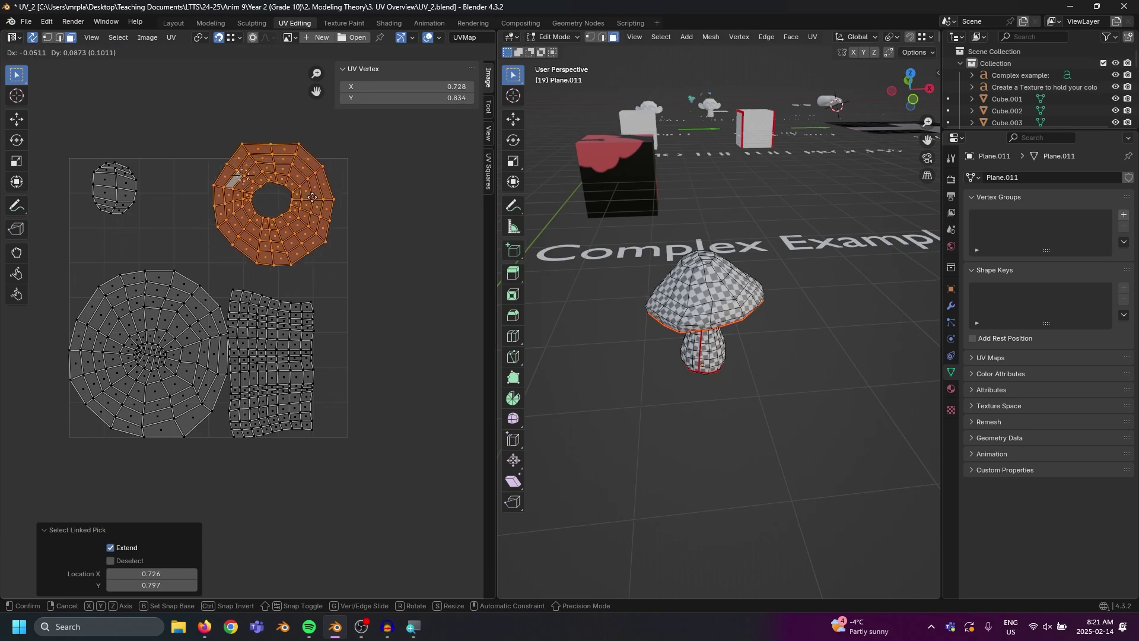
{"action": "left_click", "coordinate": [249, 184]}
Move the stem island to the UV tile's right edge and shift the cap-top island up by about 0.081
{"action": "left_click", "coordinate": [285, 351]}
{"action": "key", "text": "l"}
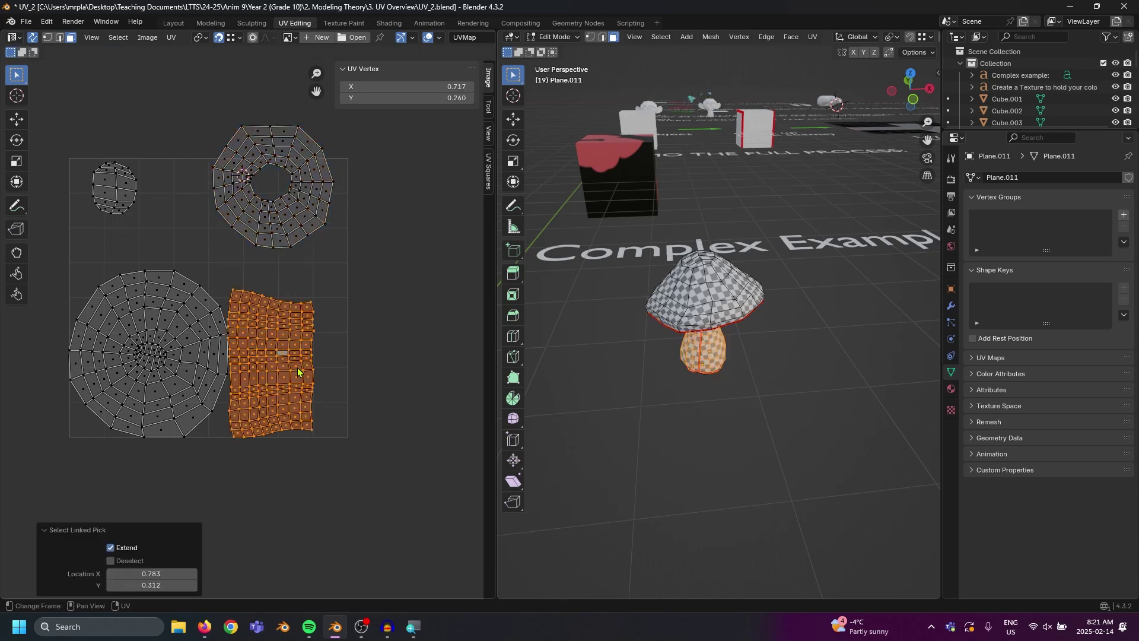
{"action": "key", "text": "g"}
{"action": "left_click", "coordinate": [313, 329]}
{"action": "left_click", "coordinate": [225, 350]}
{"action": "key", "text": "l"}
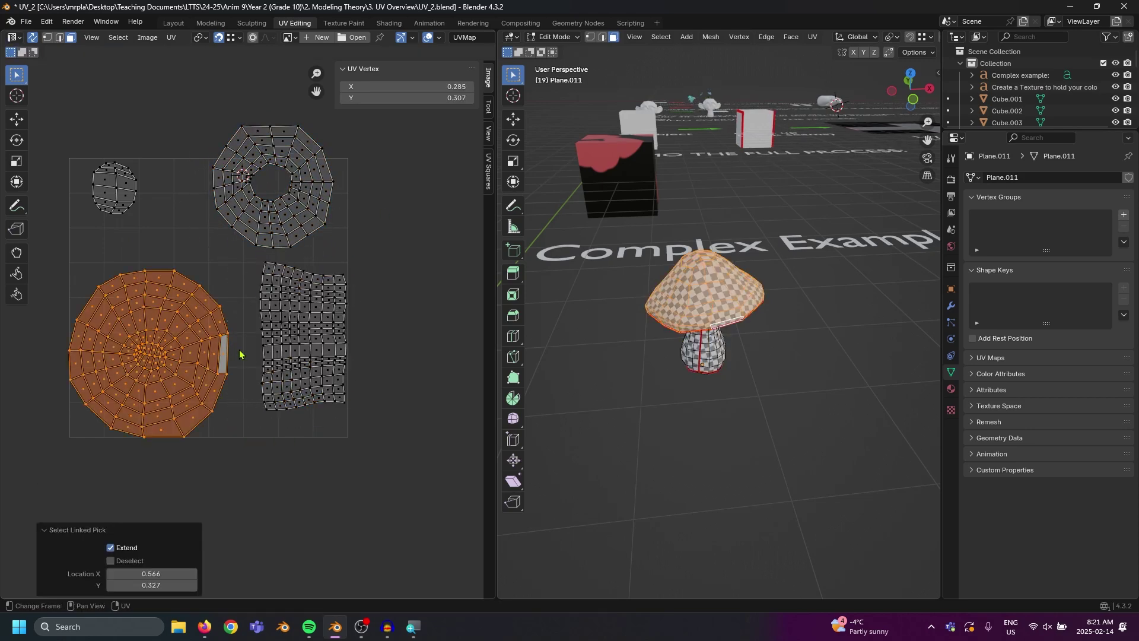
{"action": "key", "text": "g"}
{"action": "left_click", "coordinate": [229, 326]}
Move the cap-top island partly outside the UV tile over its lower-left corner
{"action": "middle_click_drag", "start_coordinate": [710, 319], "coordinate": [683, 314]}
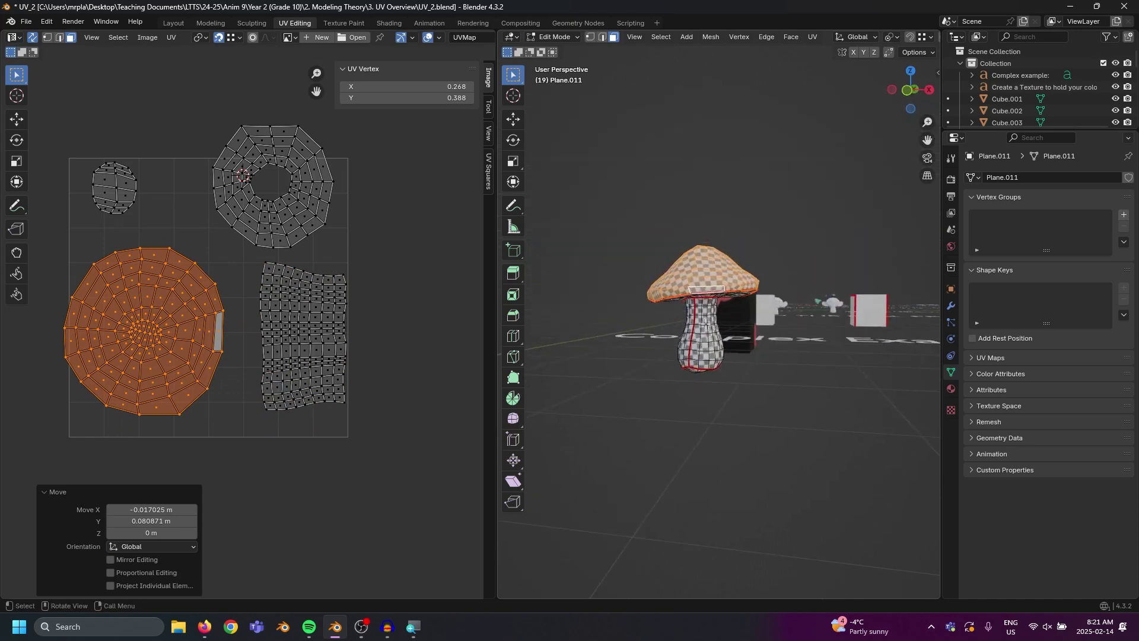
{"action": "scroll", "coordinate": [683, 315], "scroll_direction": "up", "scroll_amount": 3}
{"action": "key", "text": "g"}
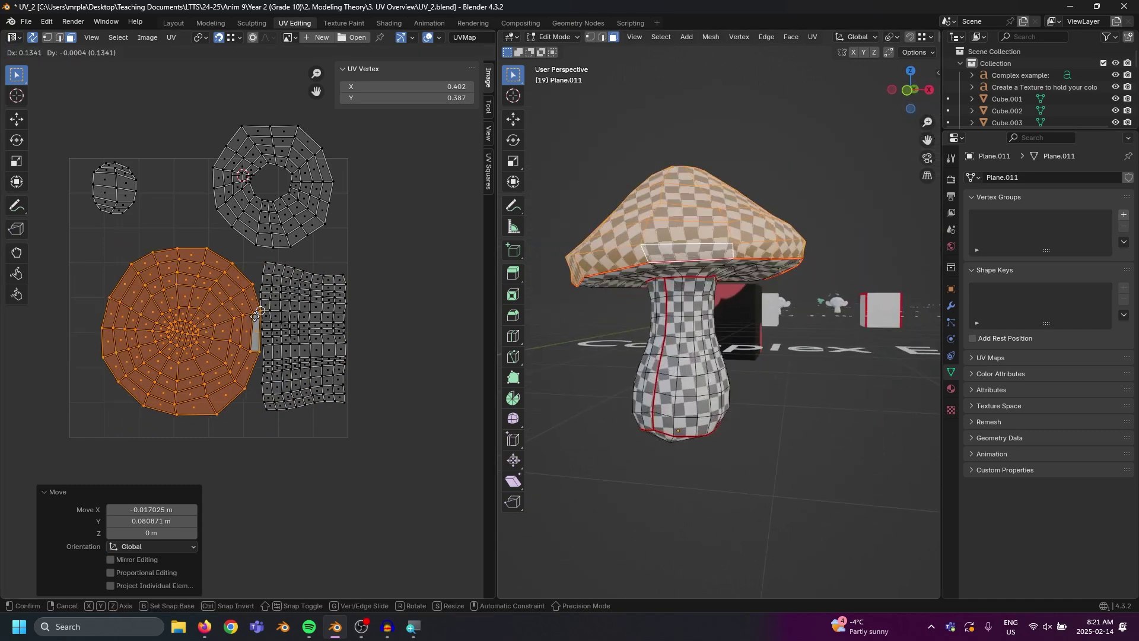
{"action": "left_click", "coordinate": [208, 291]}
{"action": "key", "text": "g"}
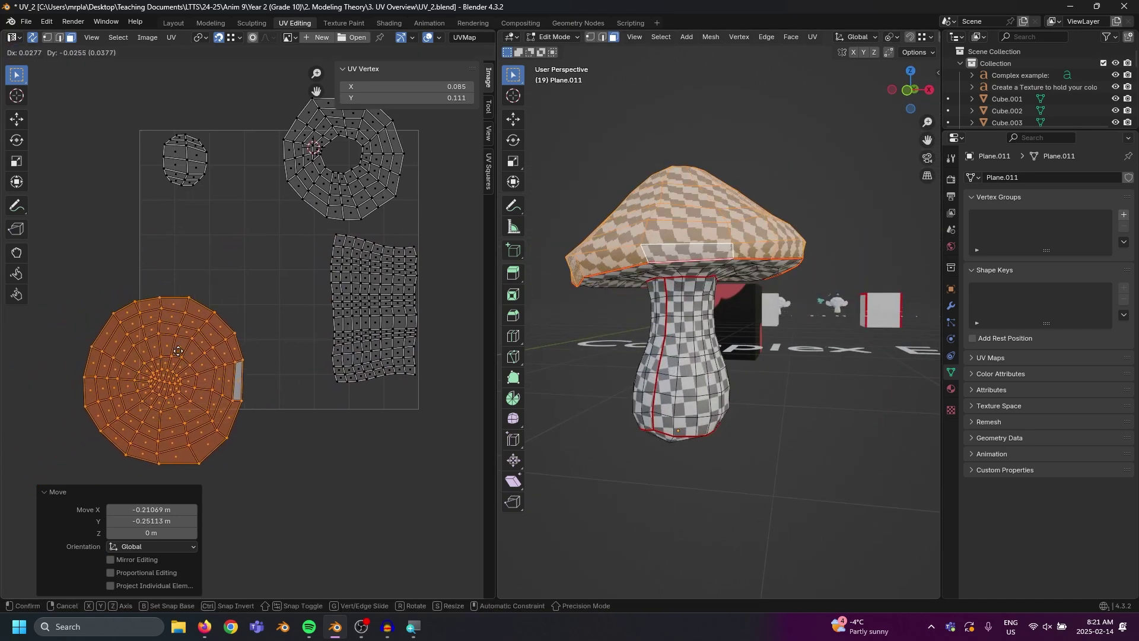
{"action": "left_click", "coordinate": [168, 364]}
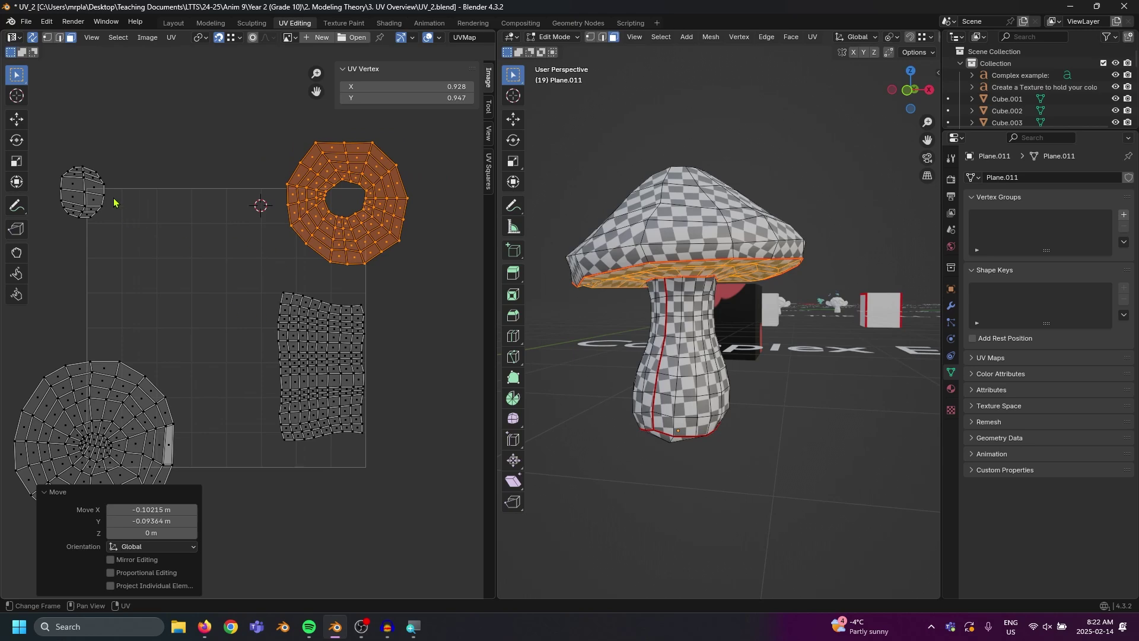
Move the stem-base island and the cap-top island back inside the UV tile
{"action": "scroll", "coordinate": [114, 202], "scroll_direction": "down", "scroll_amount": 2}
{"action": "left_click", "coordinate": [145, 246]}
{"action": "key", "text": "g"}
{"action": "left_click", "coordinate": [211, 297]}
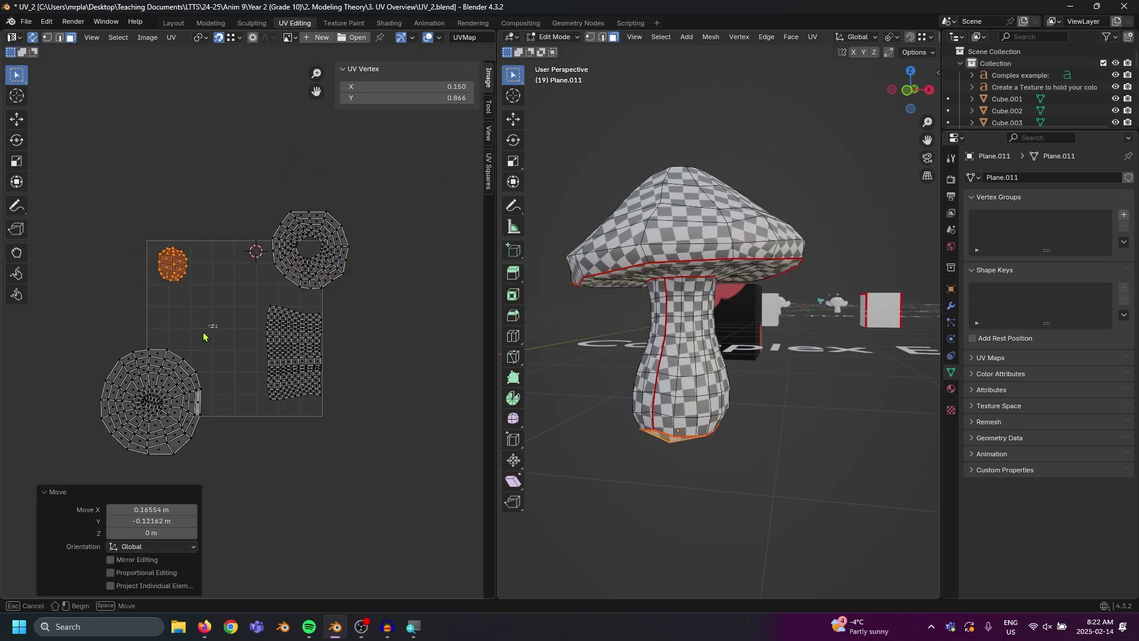
{"action": "left_click_drag", "start_coordinate": [203, 336], "coordinate": [93, 469]}
{"action": "key", "text": "g"}
{"action": "left_click", "coordinate": [229, 358]}
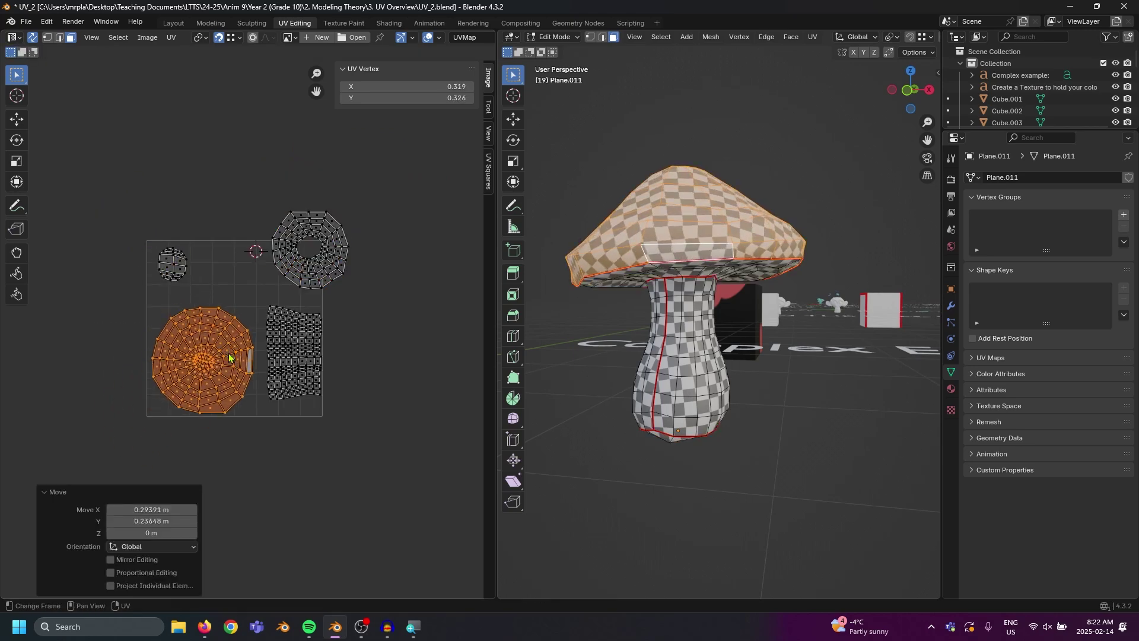
Reposition the stem island in the UV tile's lower-right area and move the cap-underside ring inside the tile above it
{"action": "scroll", "coordinate": [249, 329], "scroll_direction": "up", "scroll_amount": 2}
{"action": "left_click_drag", "start_coordinate": [267, 310], "coordinate": [380, 460]}
{"action": "key", "text": "g"}
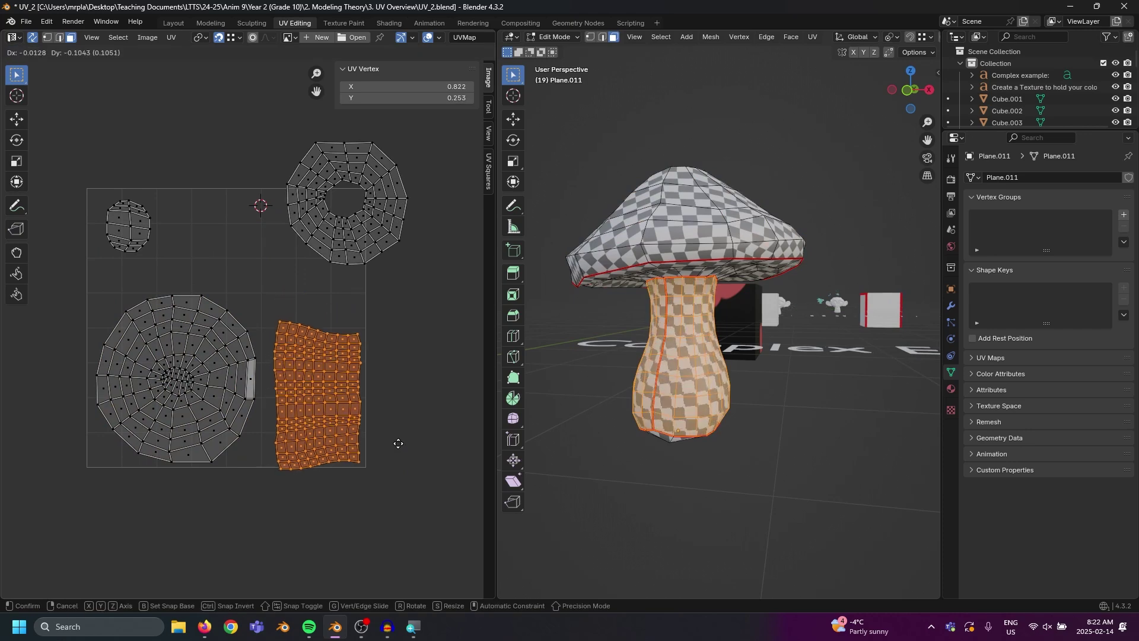
{"action": "left_click", "coordinate": [397, 443]}
{"action": "left_click_drag", "start_coordinate": [432, 134], "coordinate": [281, 293]}
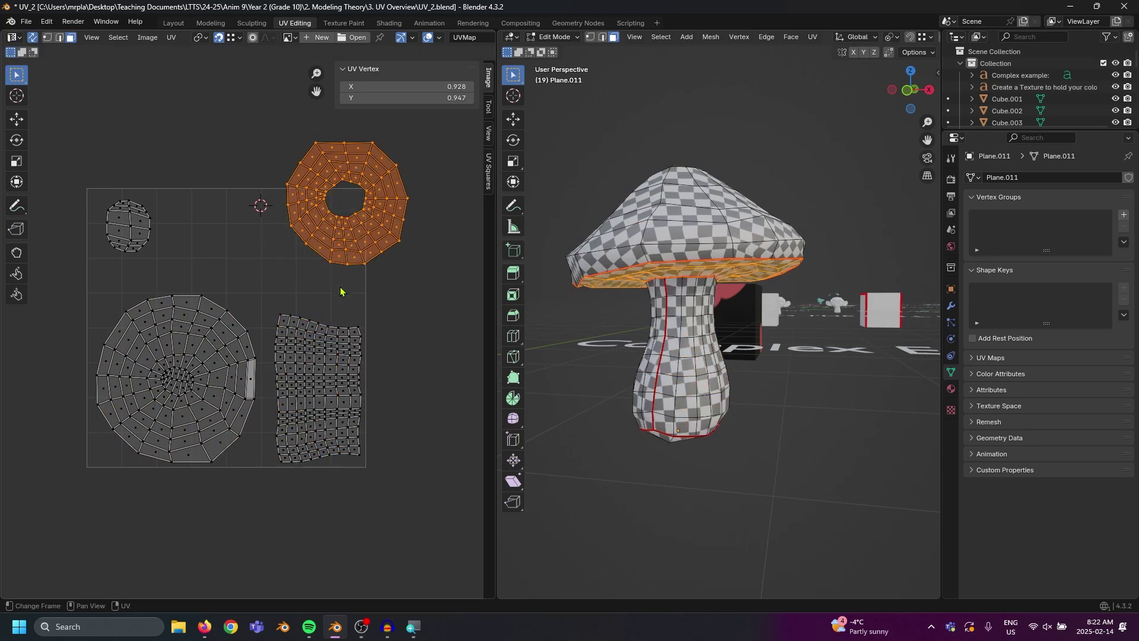
{"action": "key", "text": "g"}
{"action": "left_click", "coordinate": [376, 322]}
{"action": "scroll", "coordinate": [409, 294], "scroll_direction": "up", "scroll_amount": 2}
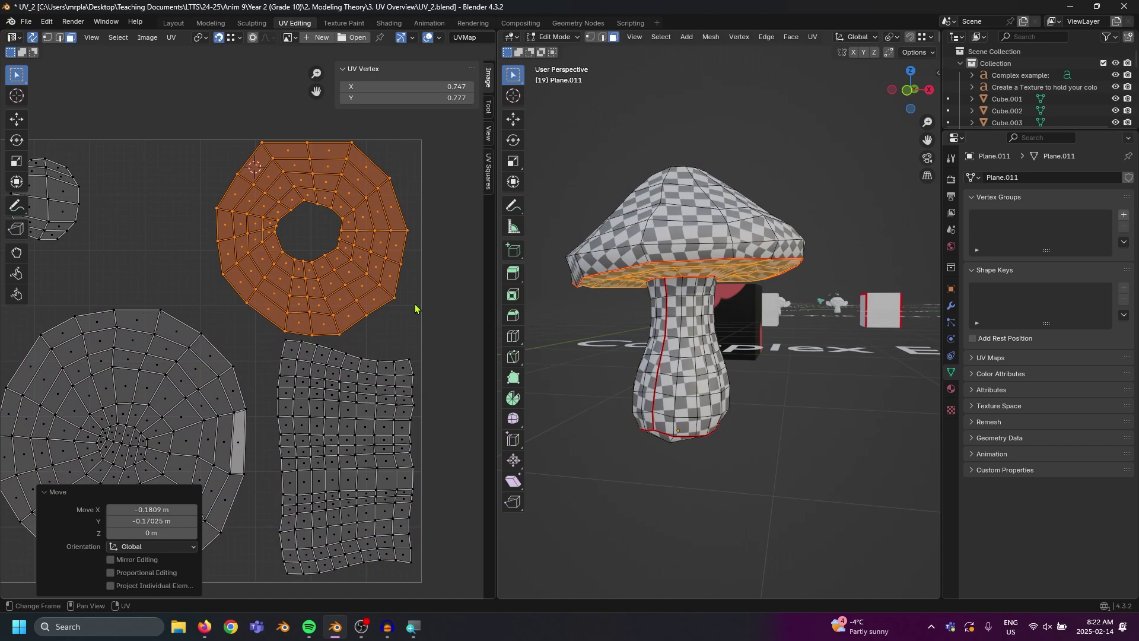
{"action": "scroll", "coordinate": [357, 338], "scroll_direction": "down", "scroll_amount": 1}
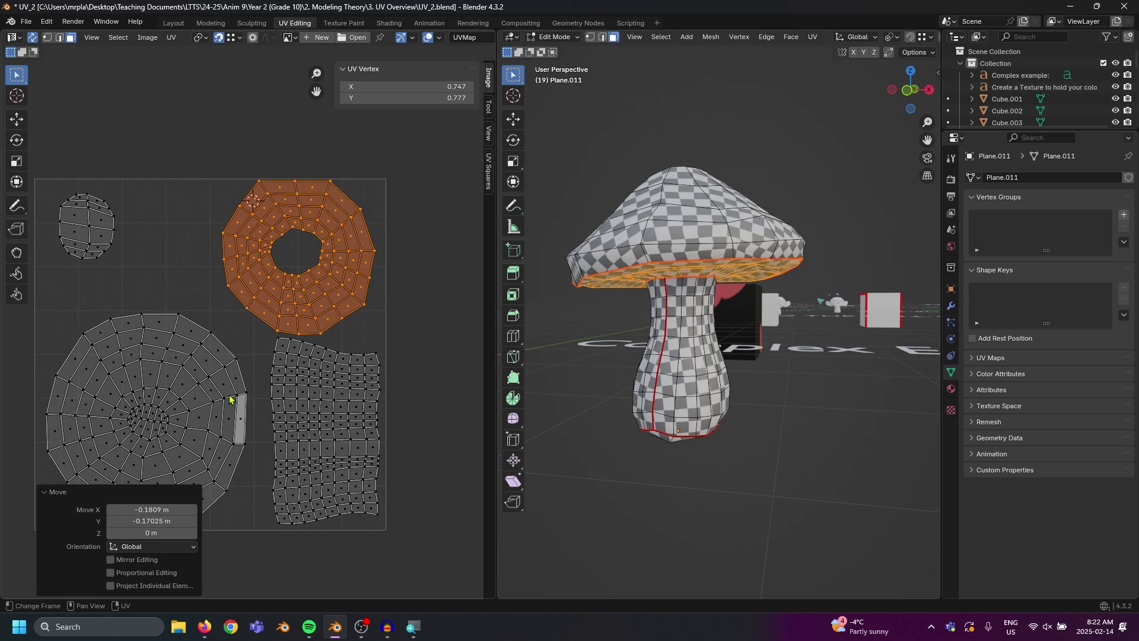
{"action": "middle_click_drag", "start_coordinate": [200, 375], "coordinate": [273, 337]}
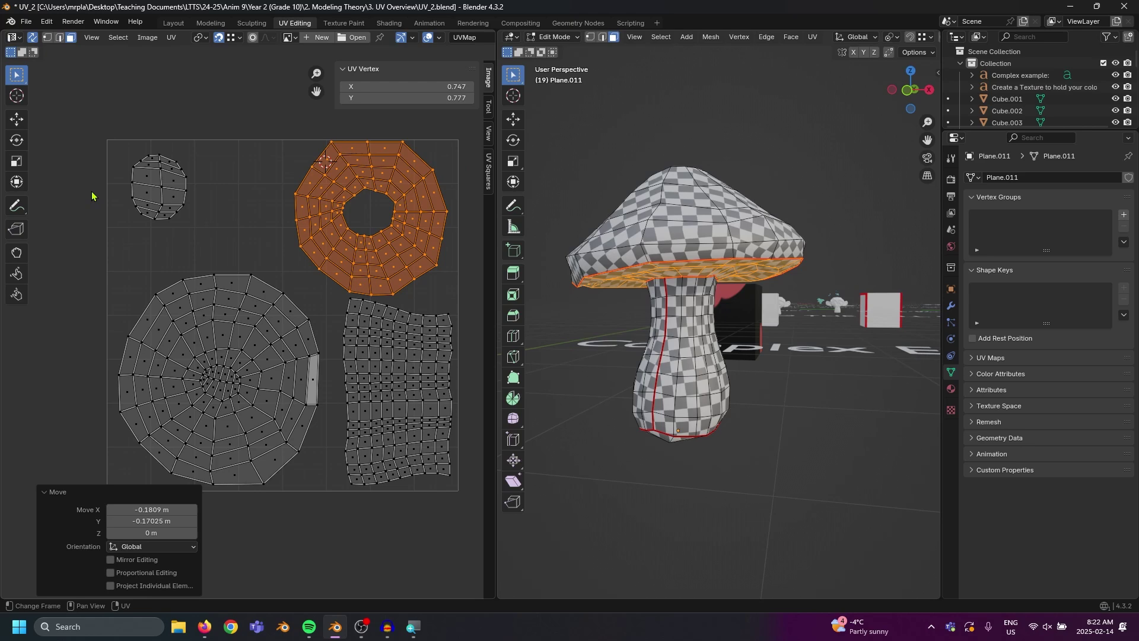
Scale all UV islands down together to a small cluster and move it into the UV tile's lower-right corner
{"action": "key", "text": "a"}
{"action": "key", "text": "s"}
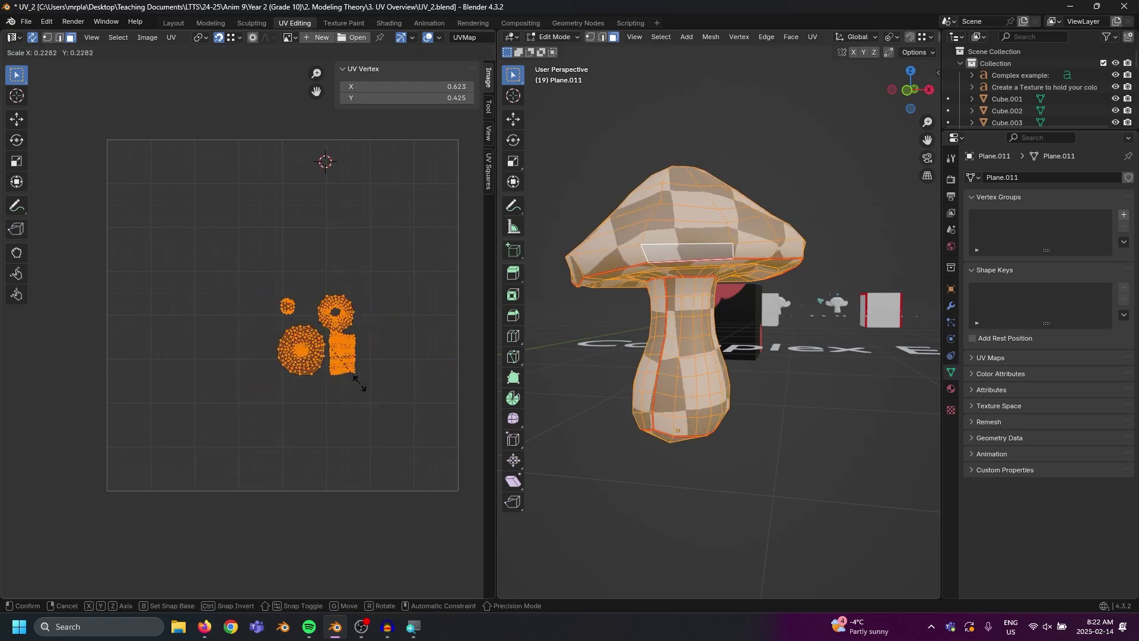
{"action": "left_click", "coordinate": [349, 364]}
{"action": "key", "text": "g"}
{"action": "left_click", "coordinate": [466, 500]}
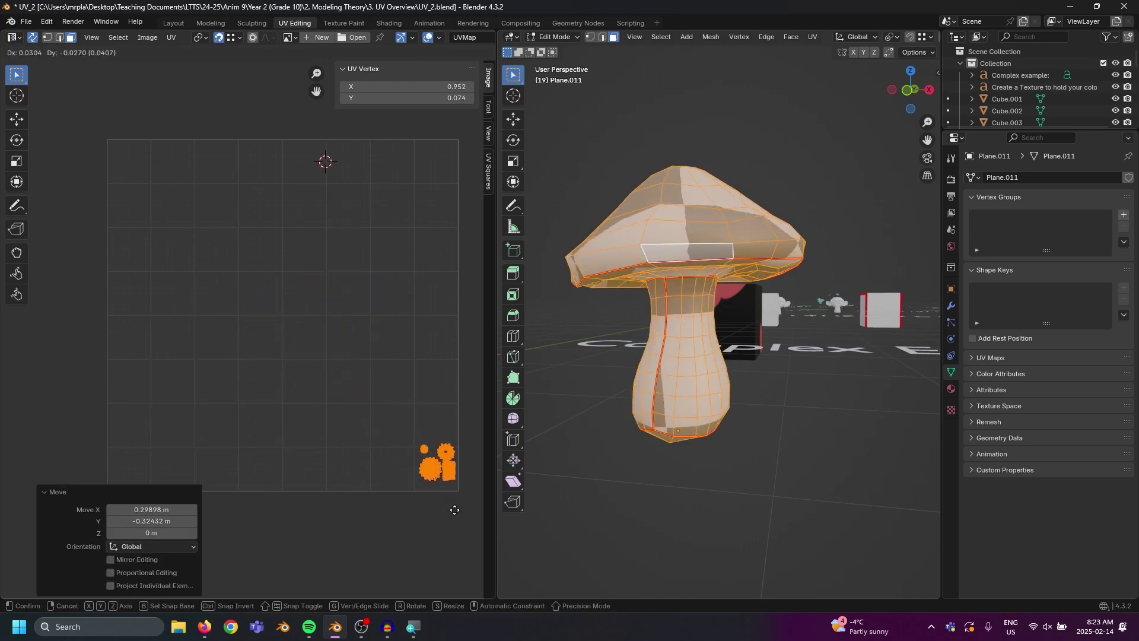
{"action": "middle_click_drag", "start_coordinate": [425, 502], "coordinate": [392, 447]}
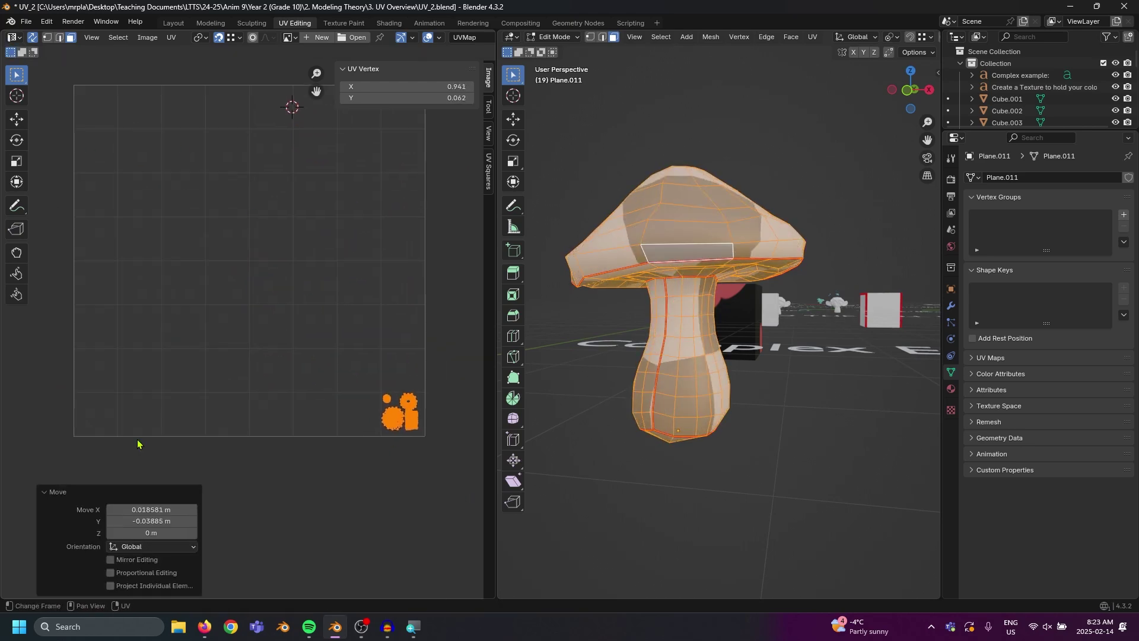
Add an Image Texture node to the mushroom material's Base Color and create a new 1024 × 1024 px image named MUSHROOM
{"action": "left_click", "coordinate": [389, 22]}
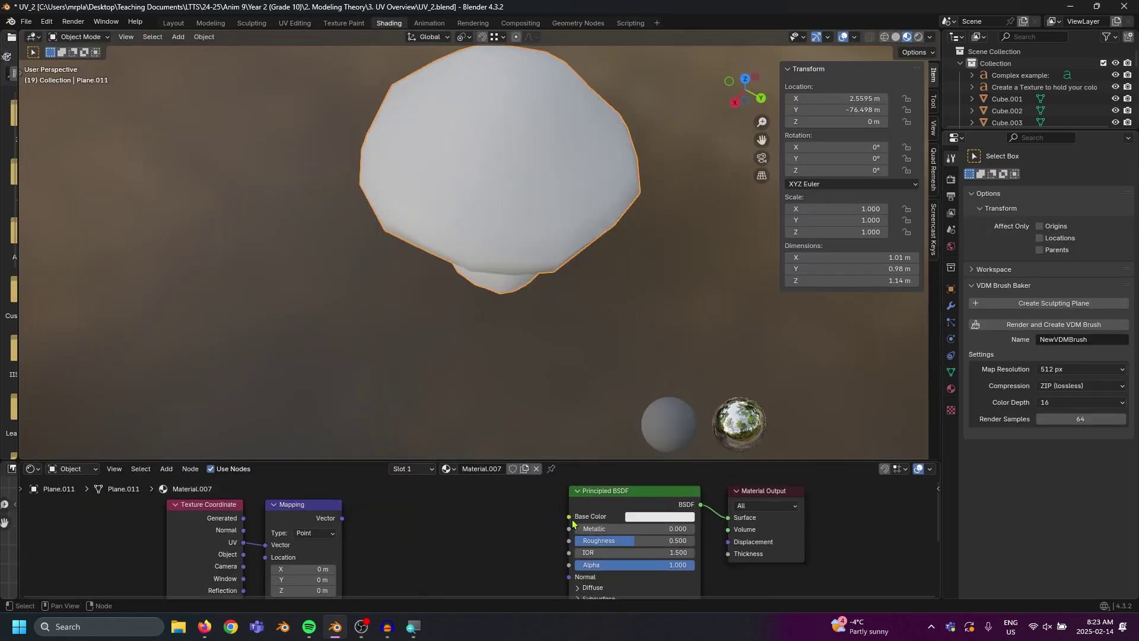
{"action": "left_click_drag", "start_coordinate": [569, 516], "coordinate": [451, 501]}
{"action": "type", "text": "image"}
{"action": "key", "text": "Return"}
{"action": "left_click", "coordinate": [469, 510]}
{"action": "left_click", "coordinate": [503, 495]}
{"action": "type", "text": "MUSHROOM"}
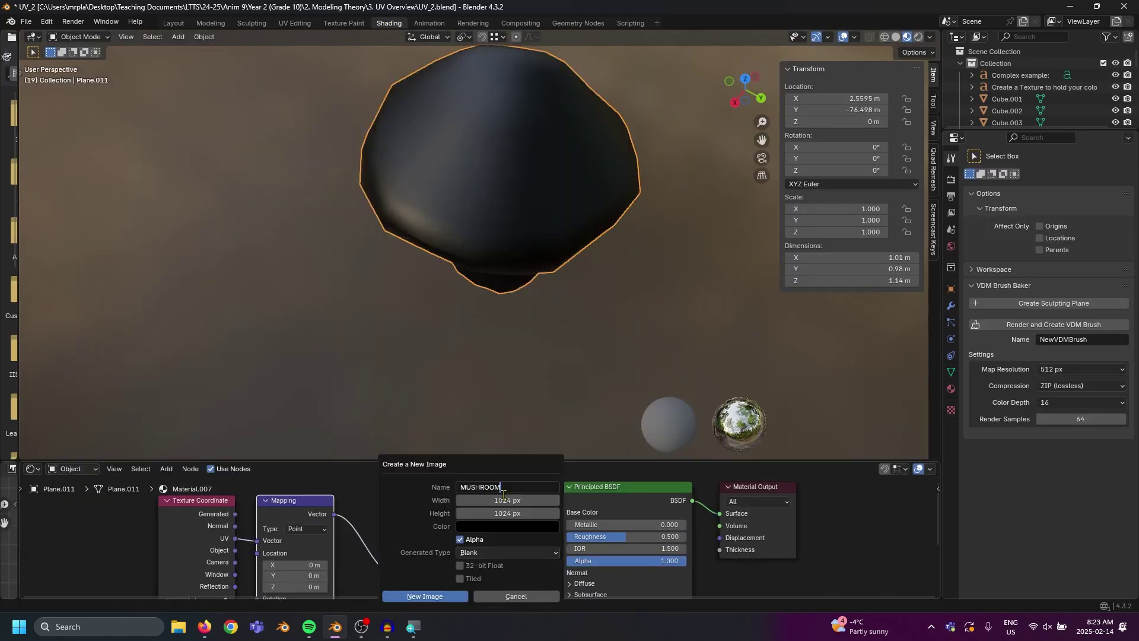
{"action": "left_click", "coordinate": [425, 596]}
Fill the mushroom's stem with white in texture painting, and refill it with a tan colour
{"action": "left_click", "coordinate": [344, 22]}
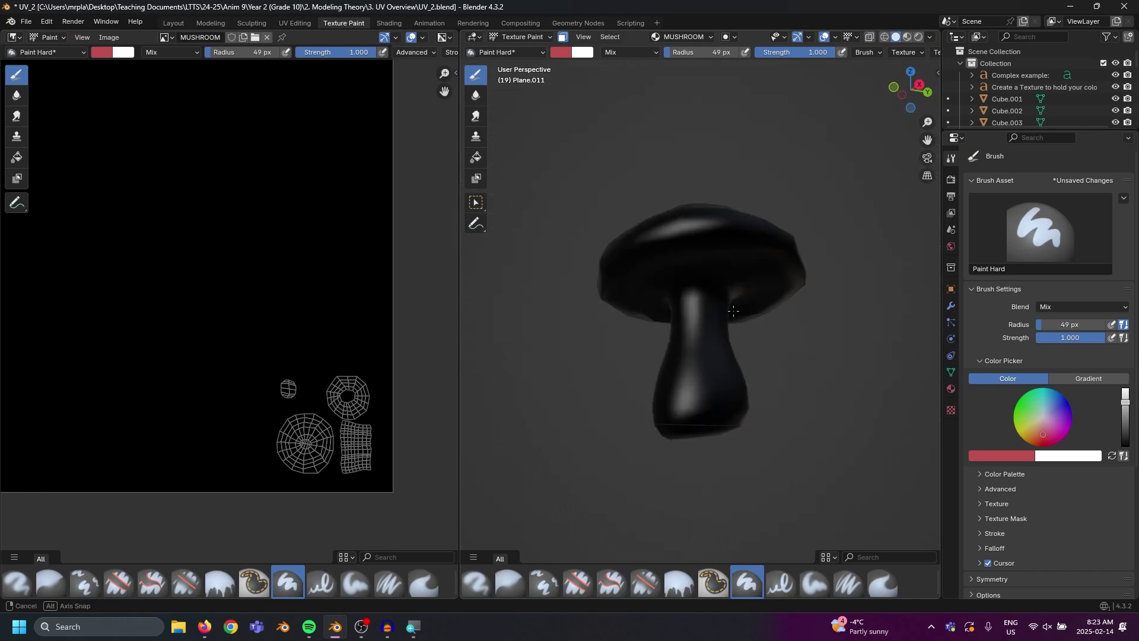
{"action": "left_click", "coordinate": [476, 157]}
{"action": "left_click", "coordinate": [700, 250]}
{"action": "left_click", "coordinate": [701, 368]}
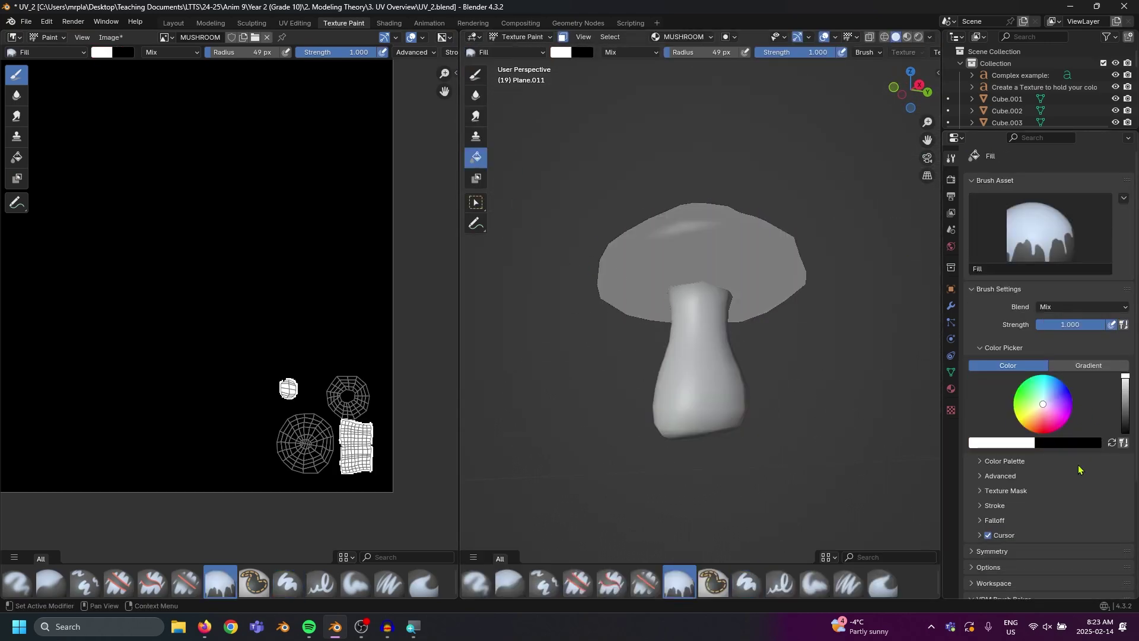
{"action": "left_click", "coordinate": [1038, 412]}
{"action": "left_click", "coordinate": [703, 351]}
Fill the mushroom's cap, including its underside, with dark red
{"action": "key", "text": "Tab"}
{"action": "left_click", "coordinate": [706, 228], "text": "shift"}
{"action": "key", "text": "Tab"}
{"action": "left_click", "coordinate": [697, 222]}
{"action": "key", "text": "Tab"}
{"action": "mouse_move", "coordinate": [618, 210]}
{"action": "middle_mouse_down"}
{"action": "mouse_move", "coordinate": [637, 218]}
{"action": "mouse_move", "coordinate": [791, 407]}
{"action": "mouse_move", "coordinate": [753, 425]}
{"action": "middle_mouse_up"}
{"action": "key", "text": "Tab"}
{"action": "scroll", "coordinate": [585, 289], "scroll_direction": "up", "scroll_amount": 5}
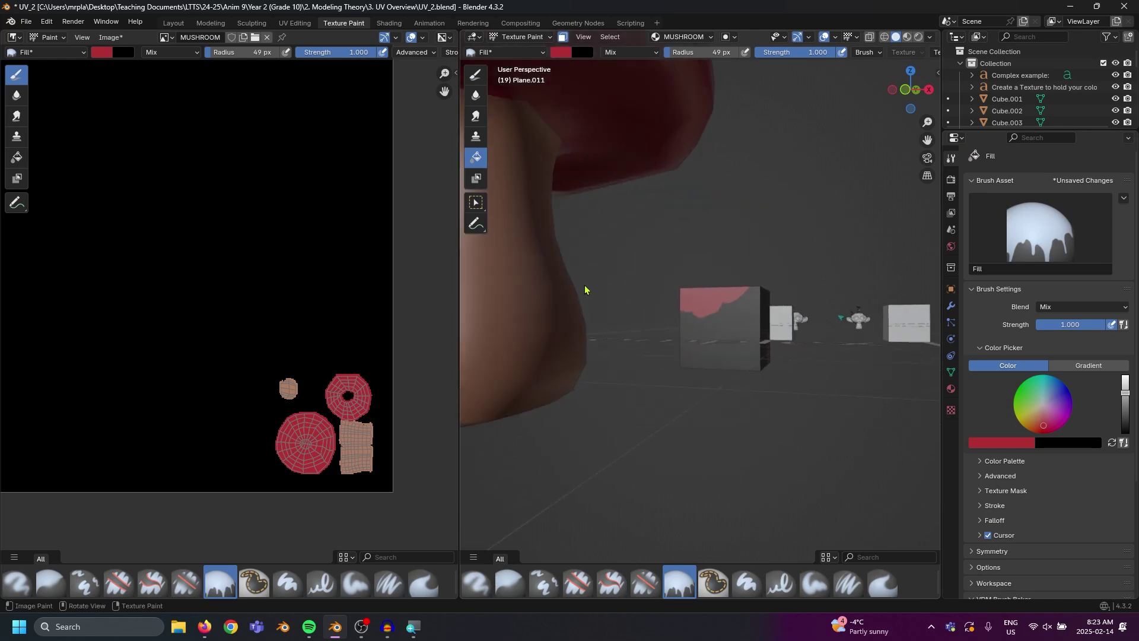
Examine the filled colours on the mushroom from several sides and up close on its UV islands in the image
{"action": "scroll", "coordinate": [585, 290], "scroll_direction": "down", "scroll_amount": 3}
{"action": "scroll", "coordinate": [669, 209], "scroll_direction": "down", "scroll_amount": 3}
{"action": "middle_click_drag", "start_coordinate": [668, 208], "coordinate": [680, 241]}
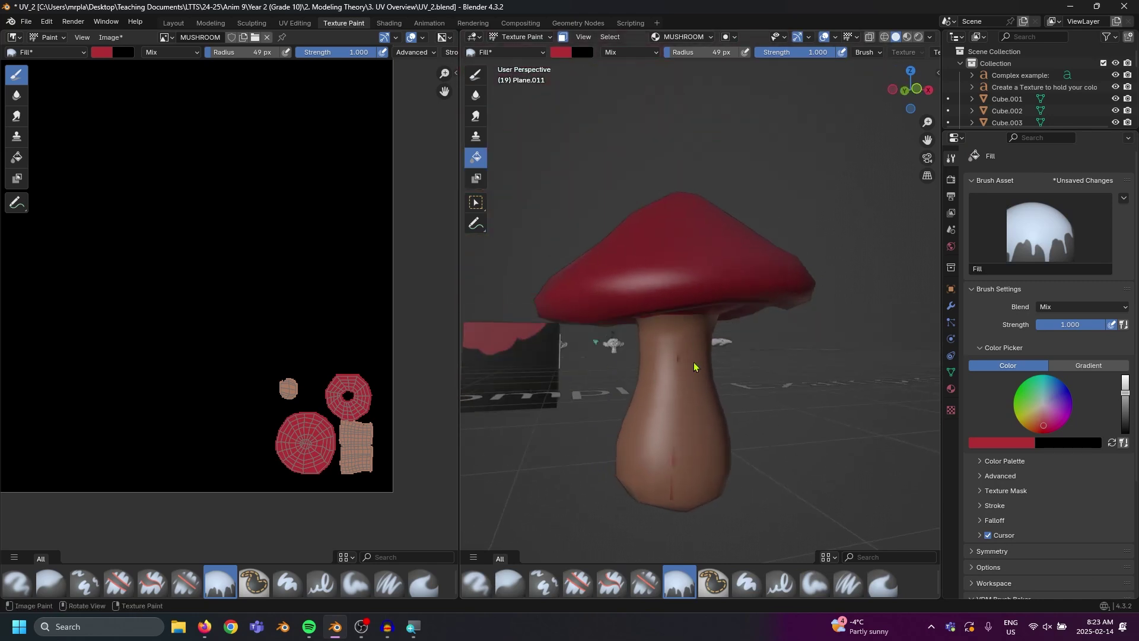
{"action": "scroll", "coordinate": [322, 426], "scroll_direction": "down", "scroll_amount": 4}
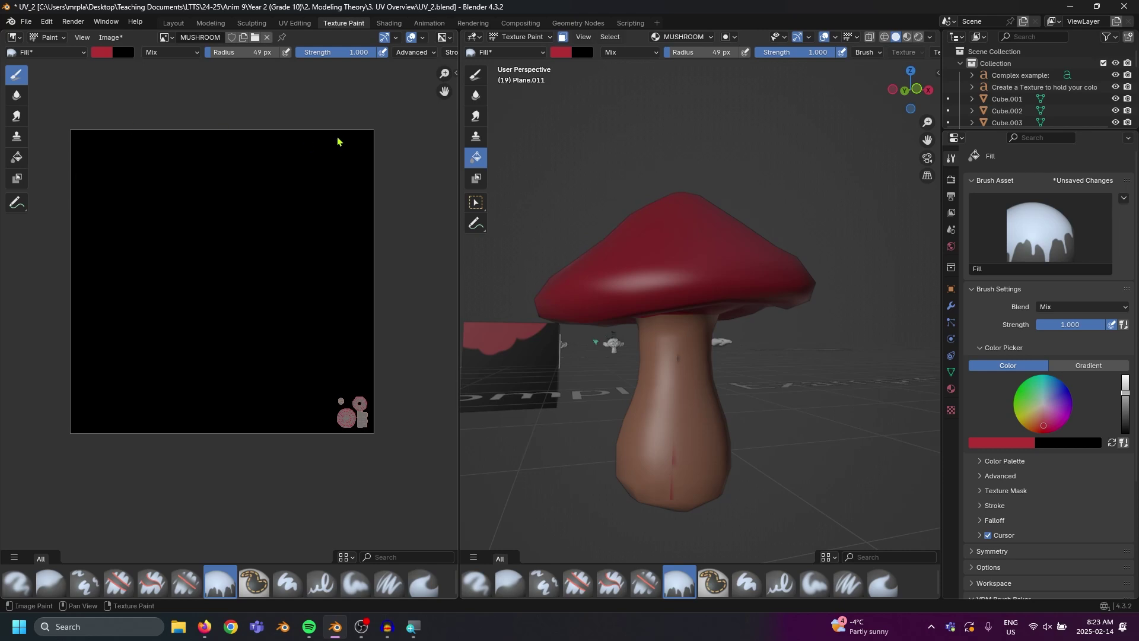
{"action": "scroll", "coordinate": [272, 305], "scroll_direction": "up", "scroll_amount": 7}
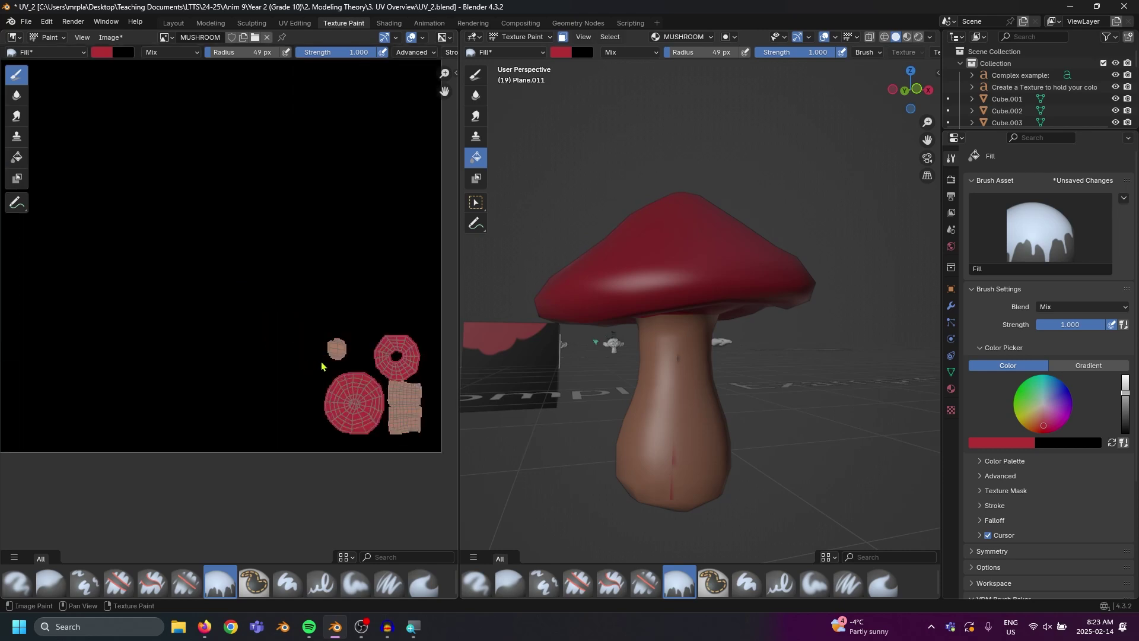
{"action": "middle_click_drag", "start_coordinate": [718, 303], "coordinate": [531, 397]}
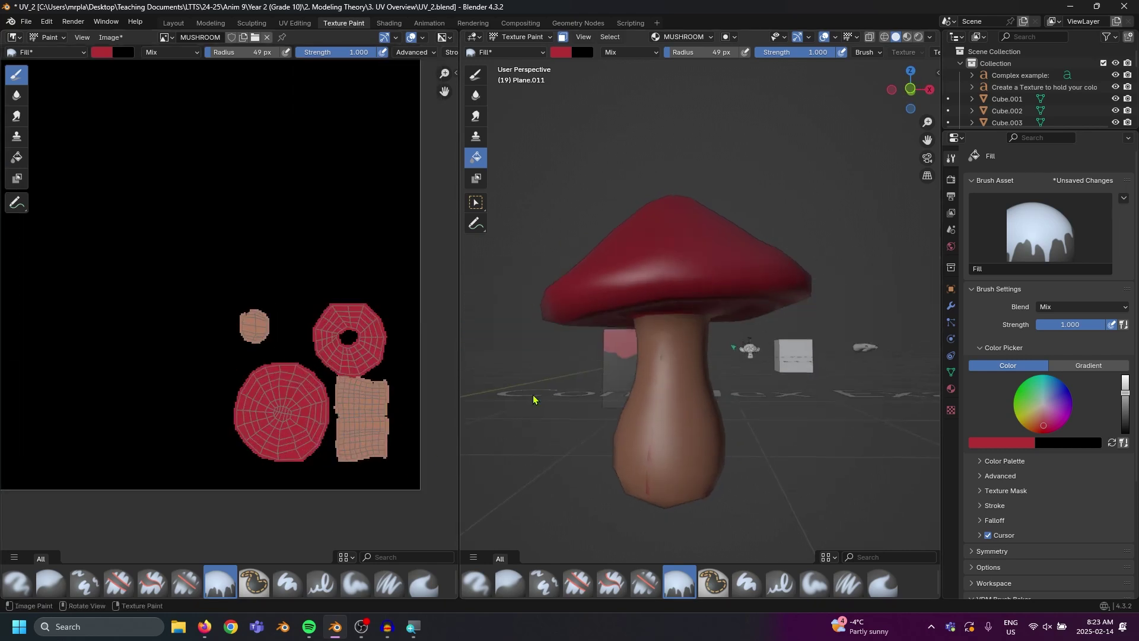
{"action": "scroll", "coordinate": [297, 379], "scroll_direction": "up", "scroll_amount": 5}
{"action": "middle_click_drag", "start_coordinate": [661, 326], "coordinate": [536, 240]}
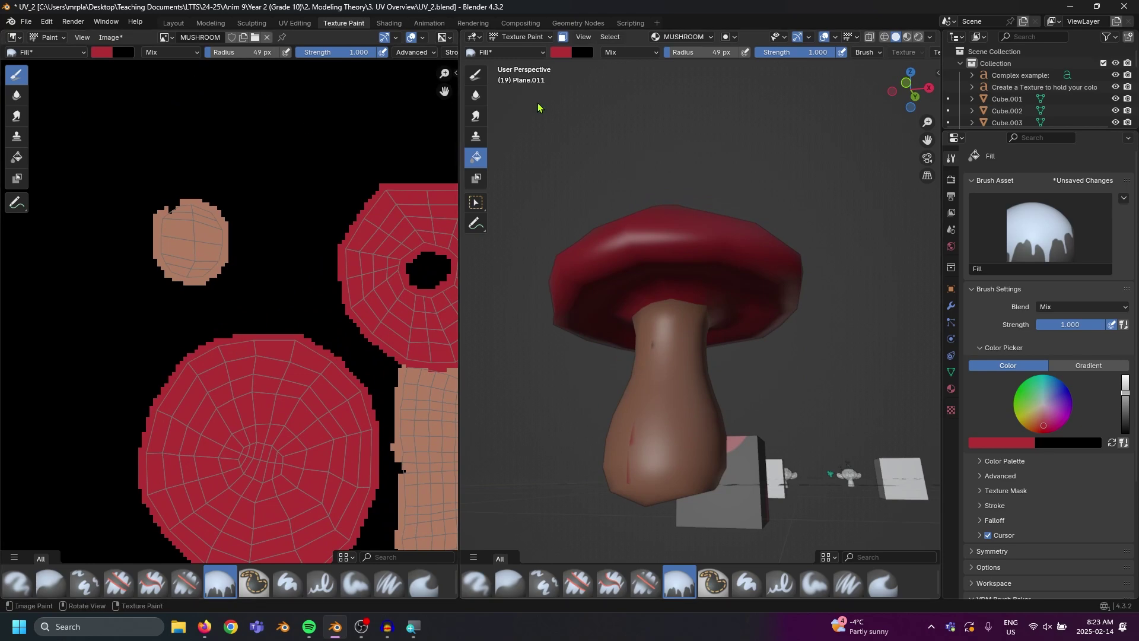
Paint a light peach spot on the top of the cap with the Paint Hard brush at a 117 px radius
{"action": "left_click", "coordinate": [288, 582]}
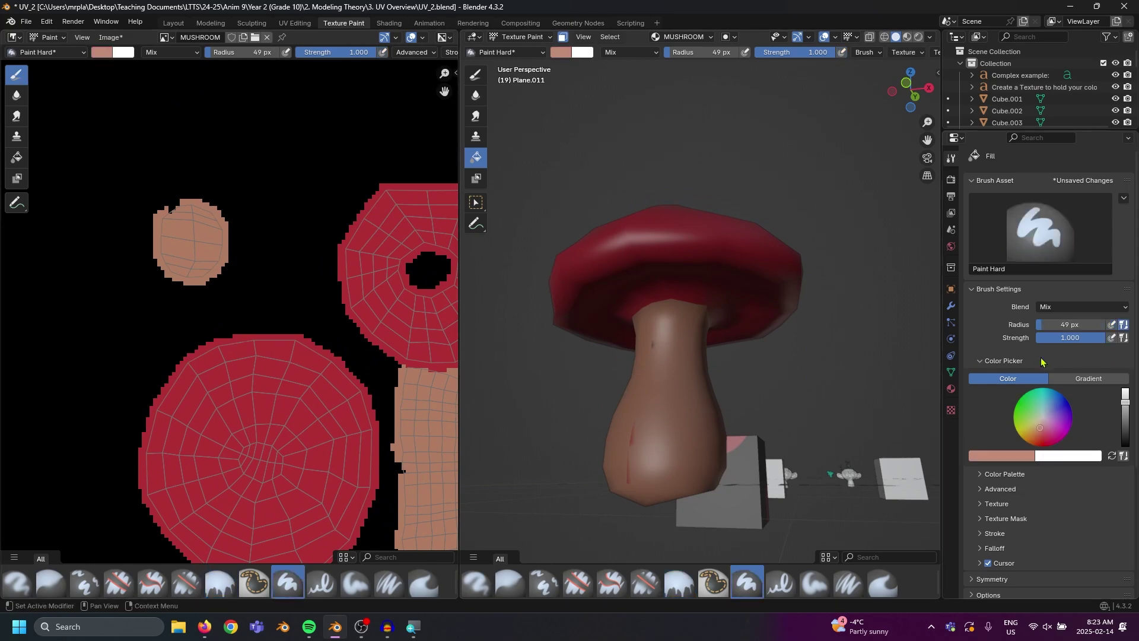
{"action": "middle_click_drag", "start_coordinate": [839, 382], "coordinate": [657, 265]}
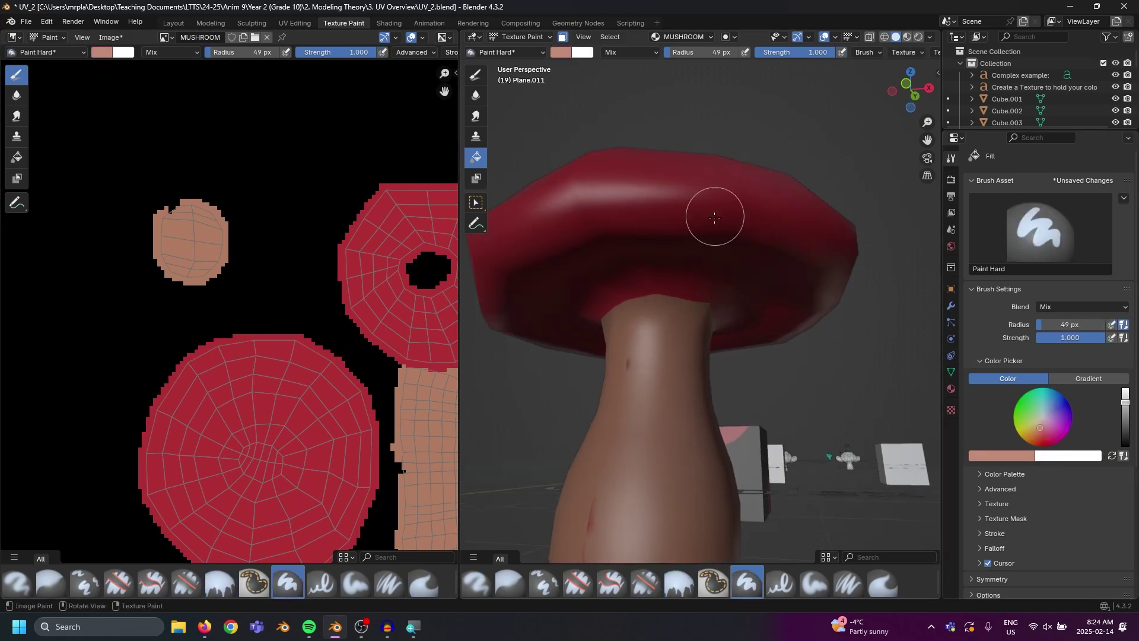
{"action": "mouse_move", "coordinate": [715, 213]}
{"action": "middle_mouse_down"}
{"action": "mouse_move", "coordinate": [679, 224]}
{"action": "mouse_move", "coordinate": [717, 264]}
{"action": "mouse_move", "coordinate": [677, 242]}
{"action": "mouse_move", "coordinate": [671, 279]}
{"action": "middle_mouse_up"}
{"action": "key", "text": "s"}
{"action": "left_click", "coordinate": [1035, 427]}
{"action": "left_click", "coordinate": [1125, 390]}
{"action": "key", "text": "f"}
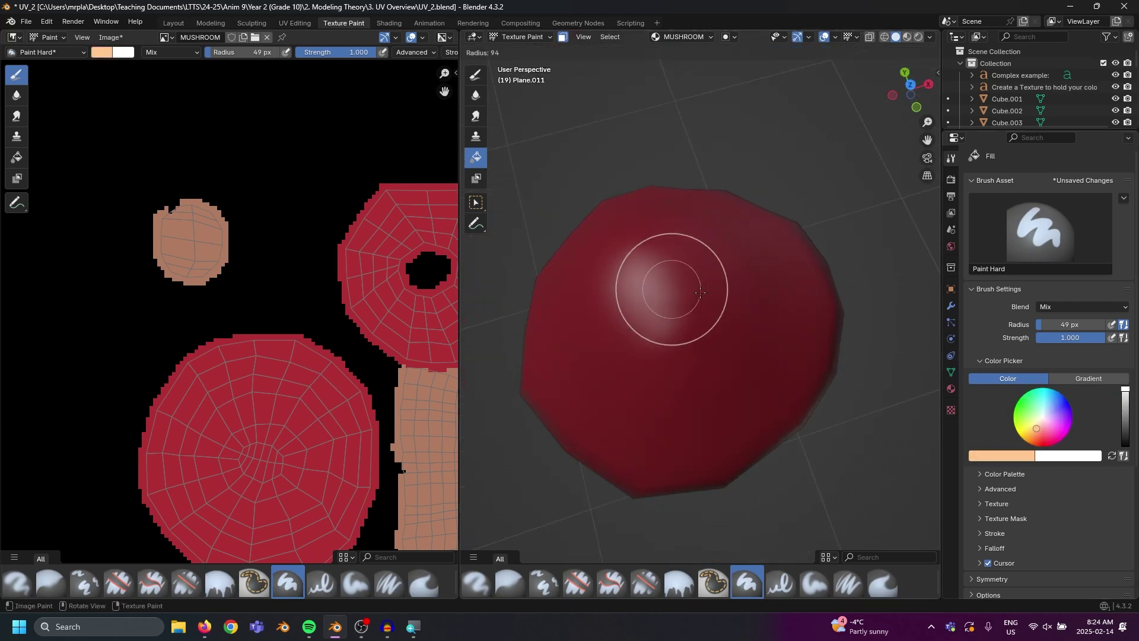
{"action": "left_click", "coordinate": [736, 285]}
{"action": "left_click_drag", "start_coordinate": [701, 297], "coordinate": [653, 332]}
{"action": "mouse_move", "coordinate": [763, 420]}
{"action": "middle_mouse_down"}
{"action": "mouse_move", "coordinate": [674, 293]}
{"action": "mouse_move", "coordinate": [630, 325]}
{"action": "middle_mouse_up"}
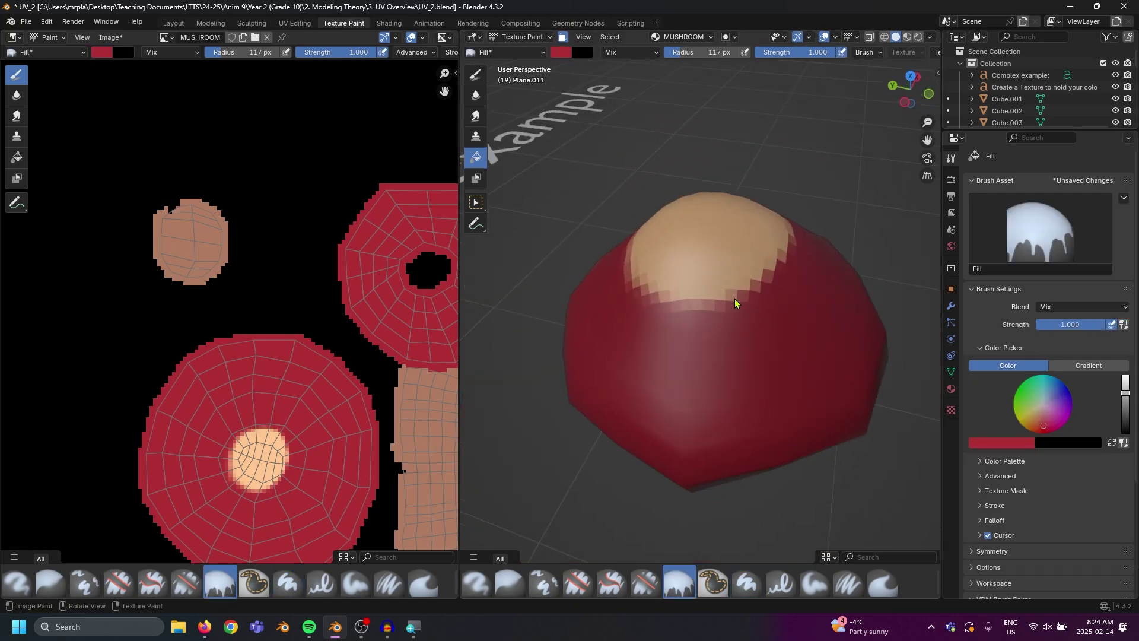
Unwrap the whole mushroom again with the Angle Based method so its islands fill the UV tile
{"action": "middle_click_drag", "start_coordinate": [735, 303], "coordinate": [684, 345]}
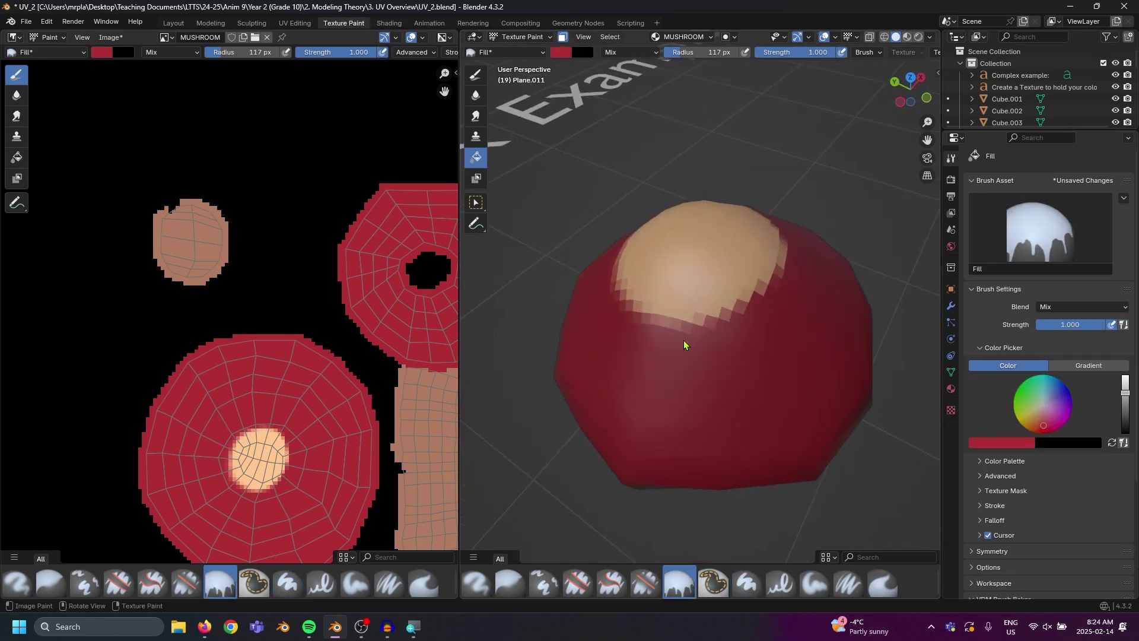
{"action": "scroll", "coordinate": [455, 364], "scroll_direction": "down", "scroll_amount": 3}
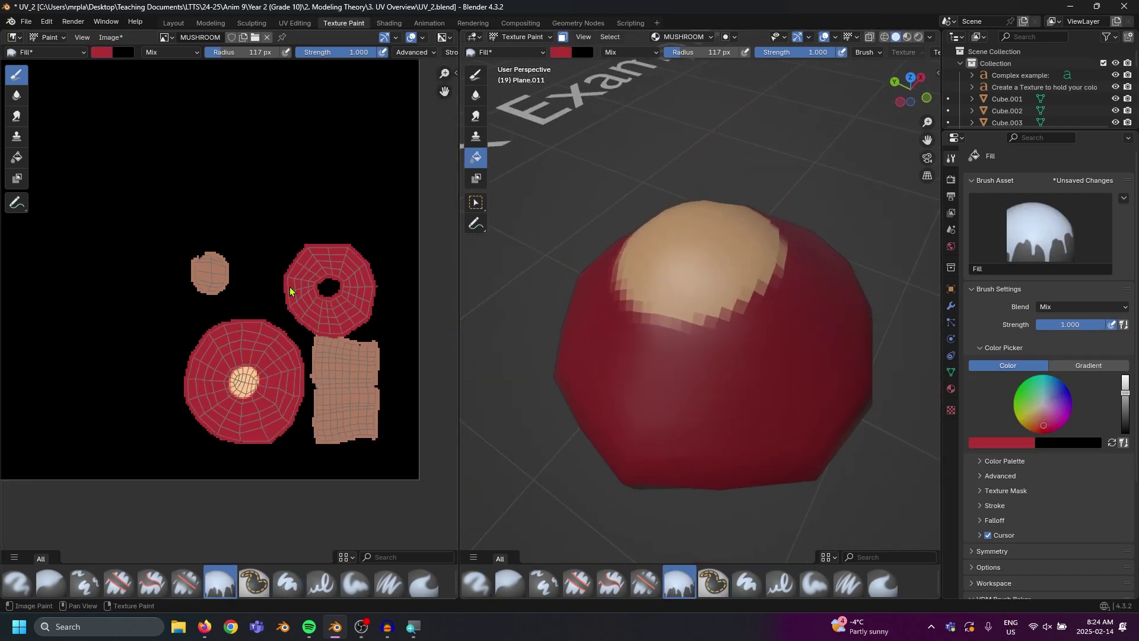
{"action": "scroll", "coordinate": [290, 290], "scroll_direction": "down", "scroll_amount": 6}
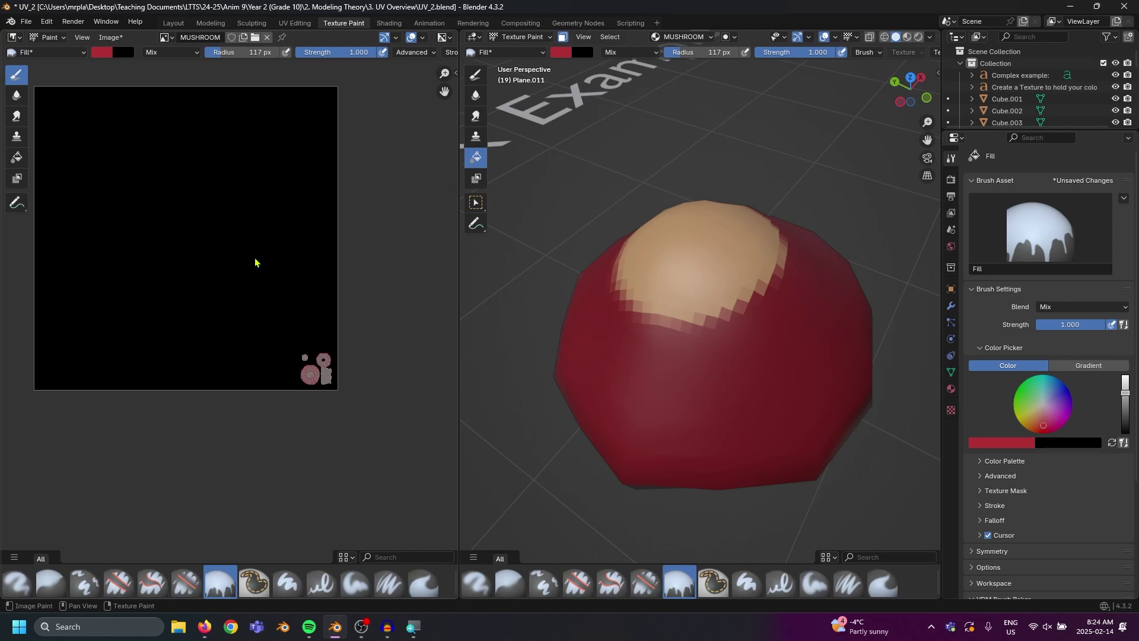
{"action": "left_click", "coordinate": [295, 23]}
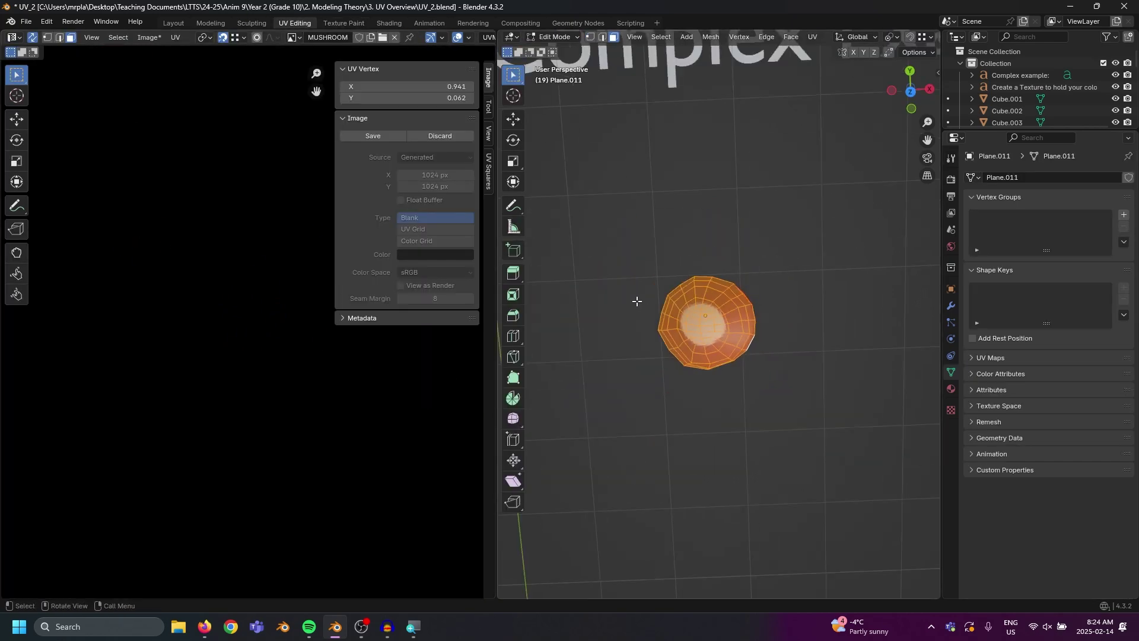
{"action": "scroll", "coordinate": [247, 354], "scroll_direction": "down", "scroll_amount": 3}
{"action": "scroll", "coordinate": [744, 285], "scroll_direction": "up", "scroll_amount": 3}
{"action": "key", "text": "u"}
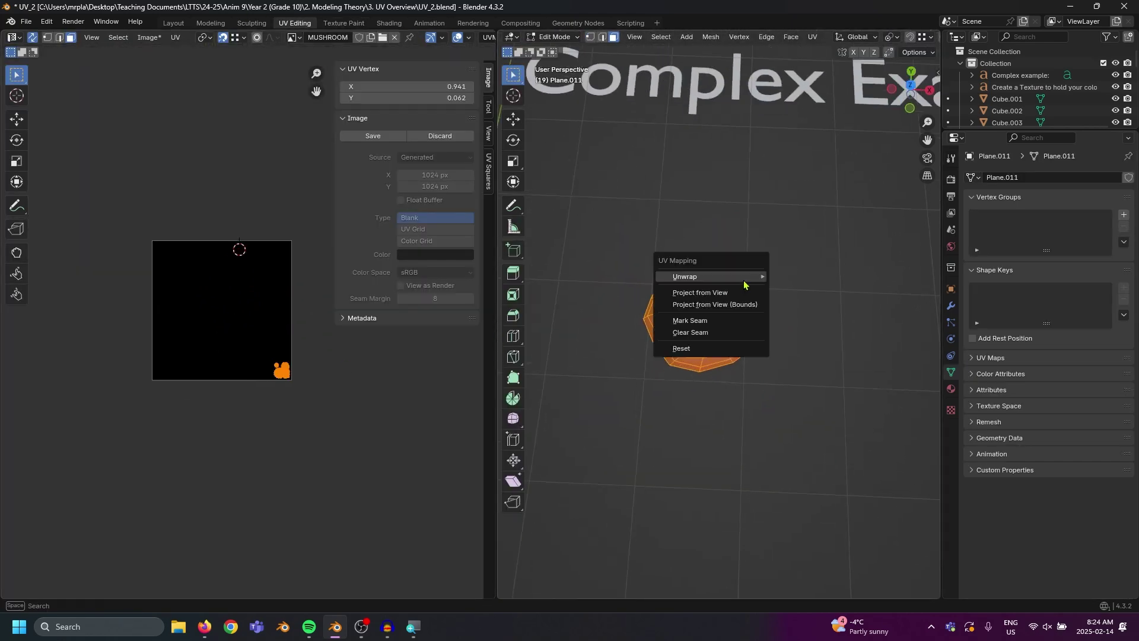
{"action": "mouse_move", "coordinate": [744, 285]}
{"action": "left_click", "coordinate": [829, 276]}
{"action": "scroll", "coordinate": [153, 240], "scroll_direction": "up", "scroll_amount": 4}
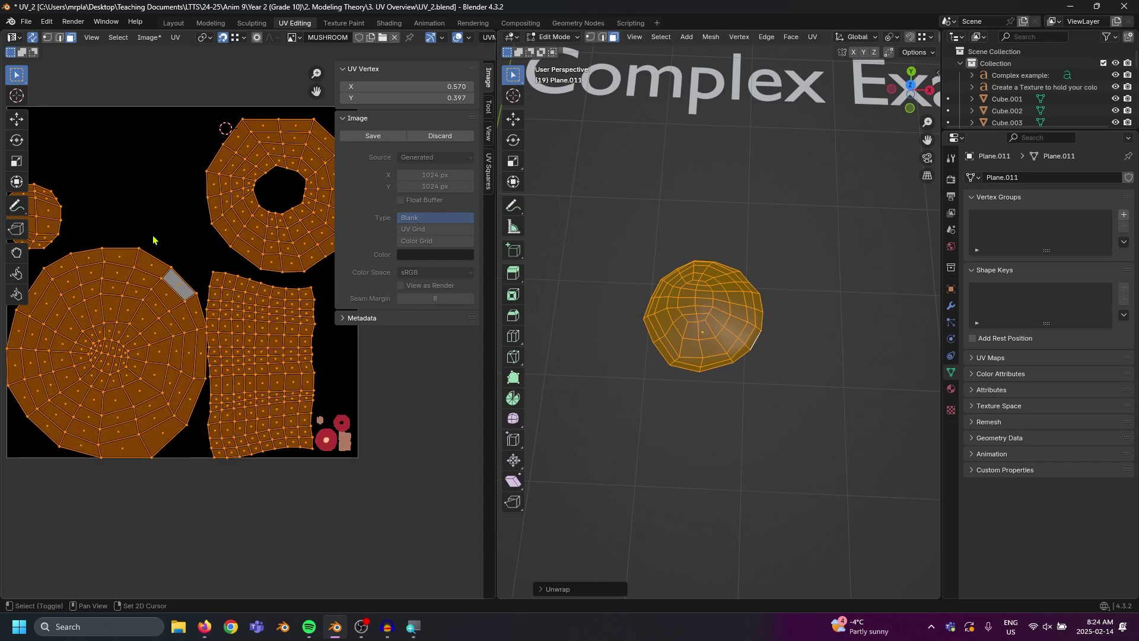
{"action": "middle_click_drag", "start_coordinate": [153, 239], "coordinate": [219, 287]}
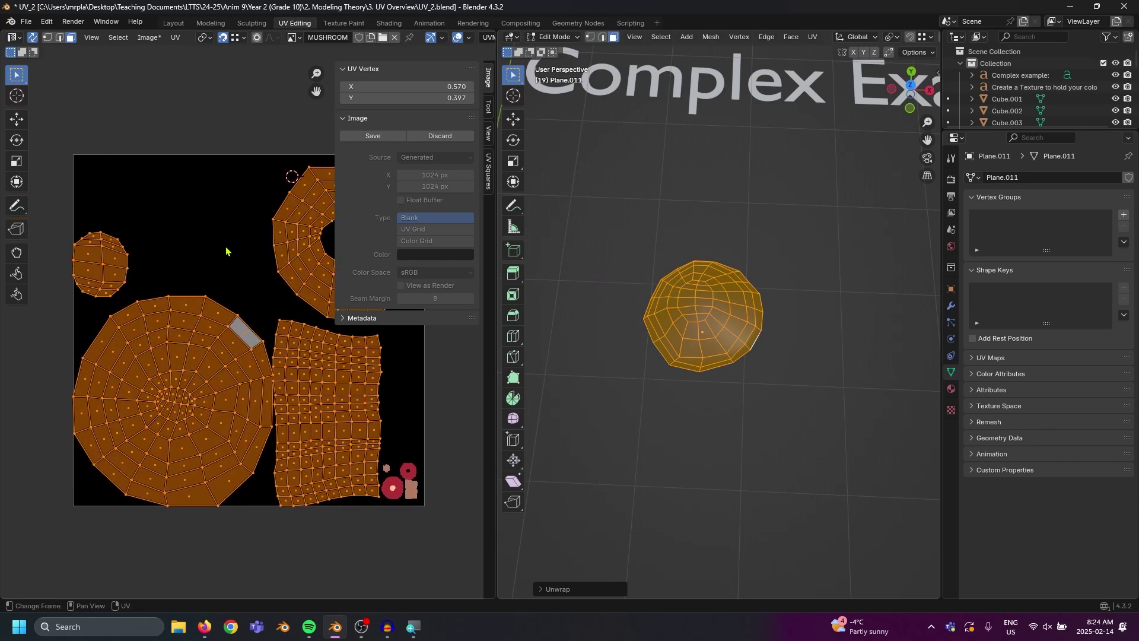
{"action": "scroll", "coordinate": [226, 252], "scroll_direction": "right", "scroll_amount": 3}
Paint the cap light red and add a pale yellow spot on top with the 114 px Paint Hard brush at 0.655 strength
{"action": "key", "text": "Tab"}
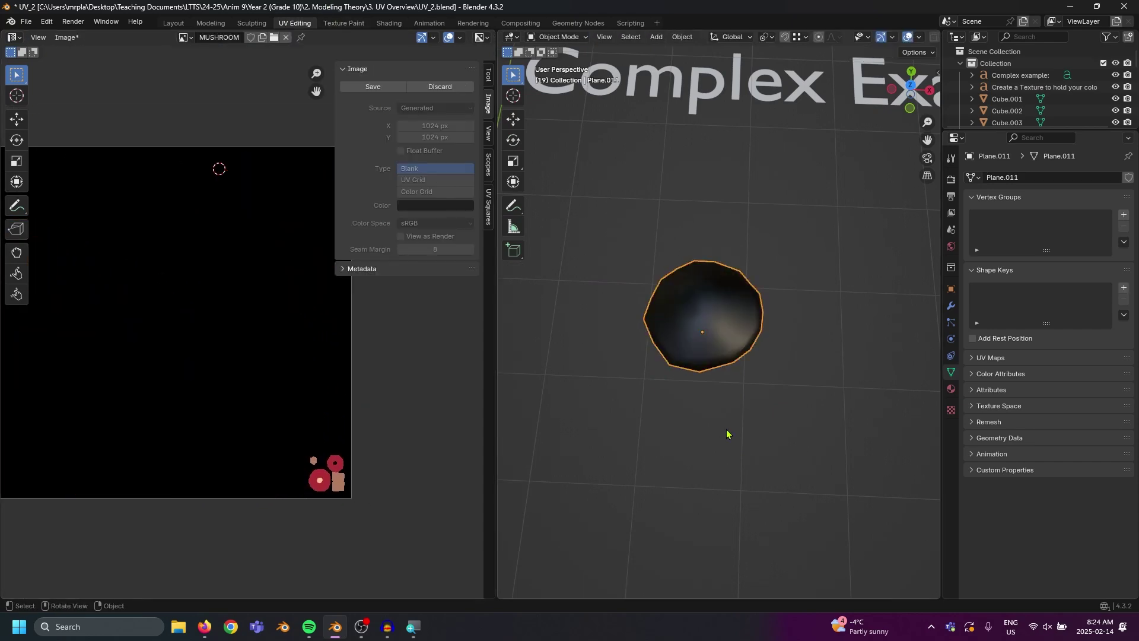
{"action": "scroll", "coordinate": [727, 434], "scroll_direction": "down", "scroll_amount": 3}
{"action": "left_click", "coordinate": [343, 23]}
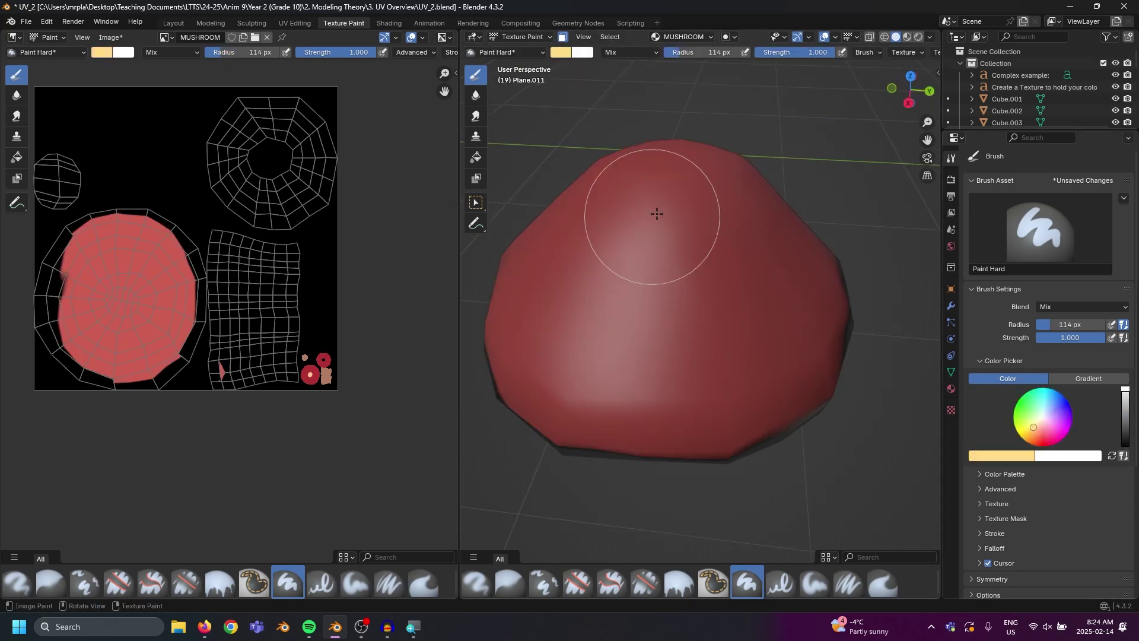
{"action": "middle_click_drag", "start_coordinate": [656, 211], "coordinate": [650, 270]}
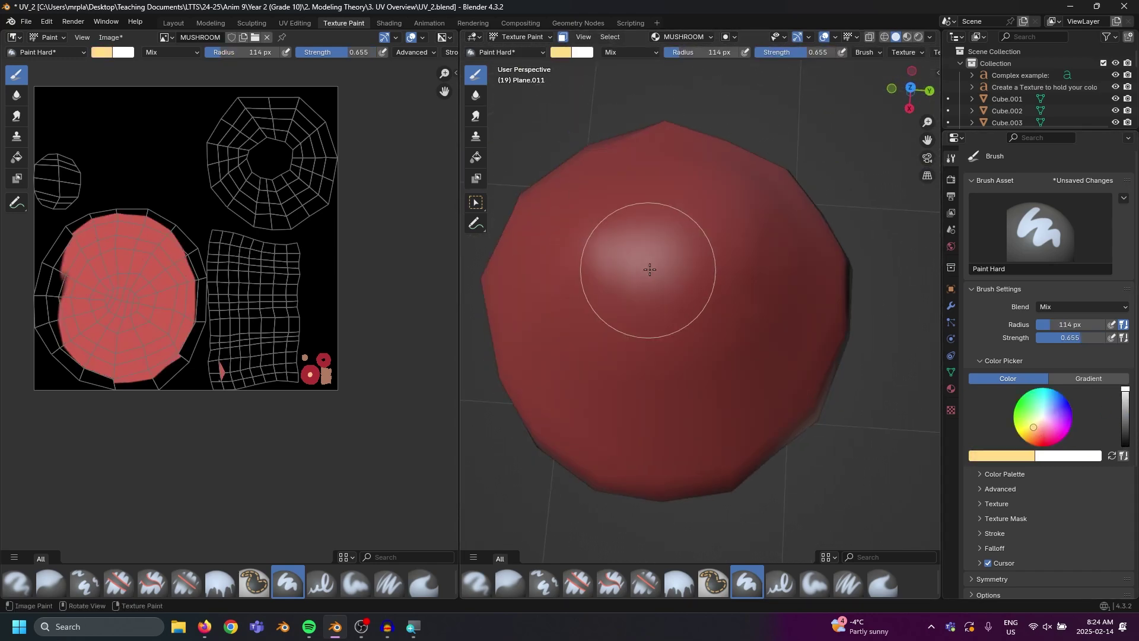
{"action": "mouse_move", "coordinate": [650, 270]}
{"action": "left_mouse_down"}
{"action": "mouse_move", "coordinate": [677, 223]}
{"action": "mouse_move", "coordinate": [666, 334]}
{"action": "left_mouse_up"}
{"action": "scroll", "coordinate": [651, 285], "scroll_direction": "up", "scroll_amount": 5}
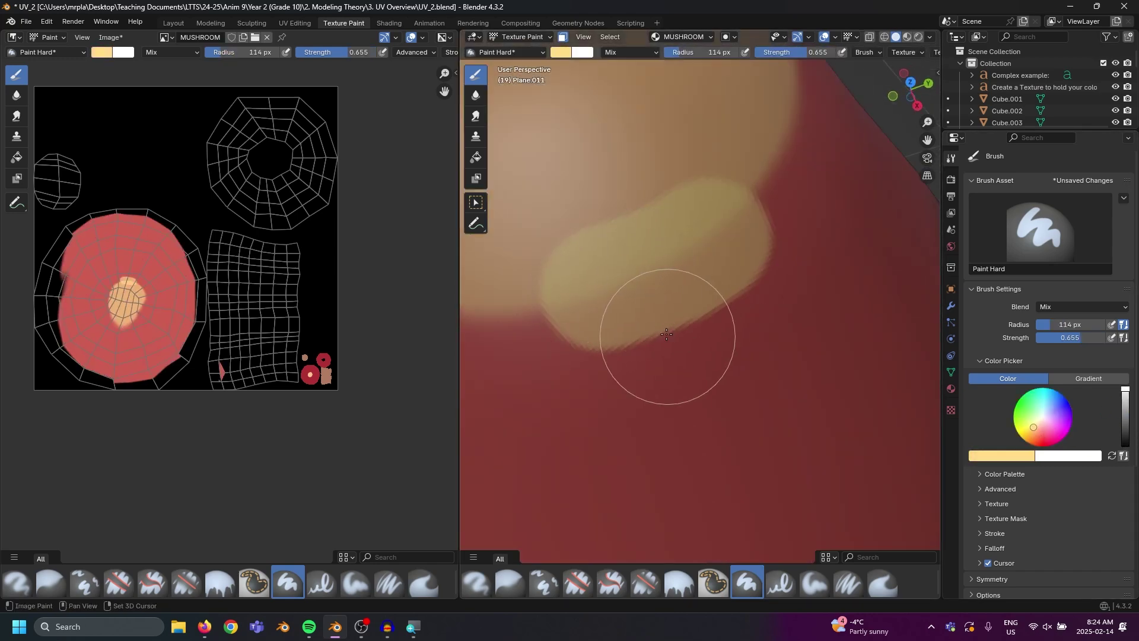
{"action": "middle_click_drag", "start_coordinate": [667, 334], "coordinate": [775, 293]}
{"action": "scroll", "coordinate": [743, 241], "scroll_direction": "down", "scroll_amount": 6}
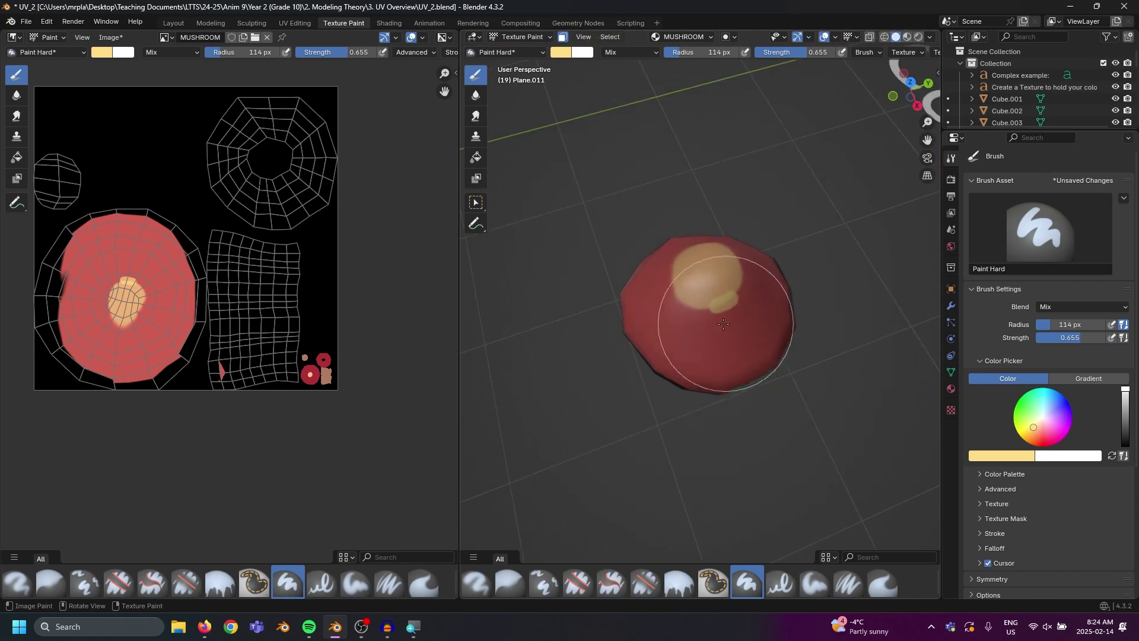
Return to UV editing and apply an Angle Based unwrap to the entire mushroom once more
{"action": "key", "text": "ctrl+Page_Up"}
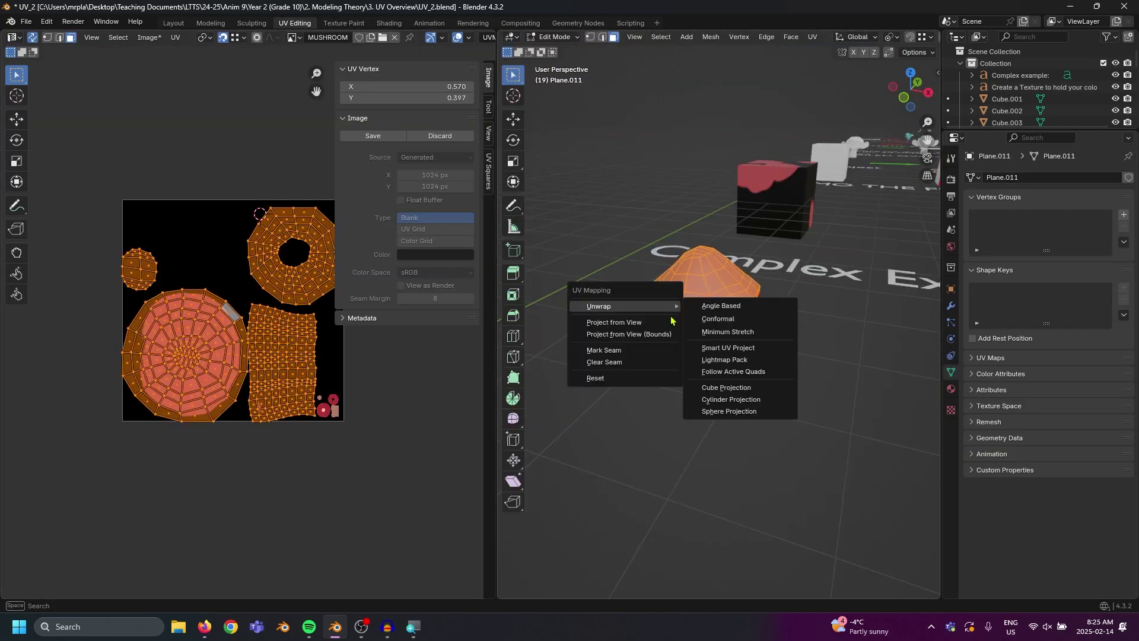
{"action": "key", "text": "u"}
{"action": "mouse_move", "coordinate": [660, 306]}
{"action": "left_click", "coordinate": [755, 306]}
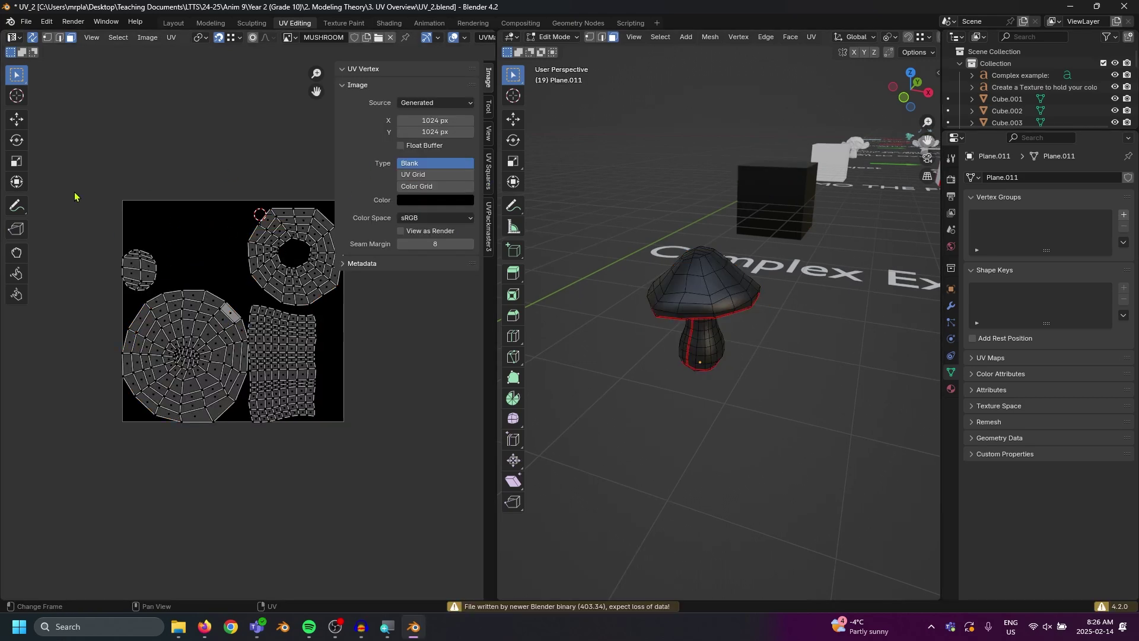
Select all of the mushroom's UV islands and pack them into a single tile with UVPackmaster3, keeping rotation enabled
{"action": "left_click_drag", "start_coordinate": [74, 181], "coordinate": [389, 478]}
{"action": "middle_click_drag", "start_coordinate": [393, 387], "coordinate": [359, 394]}
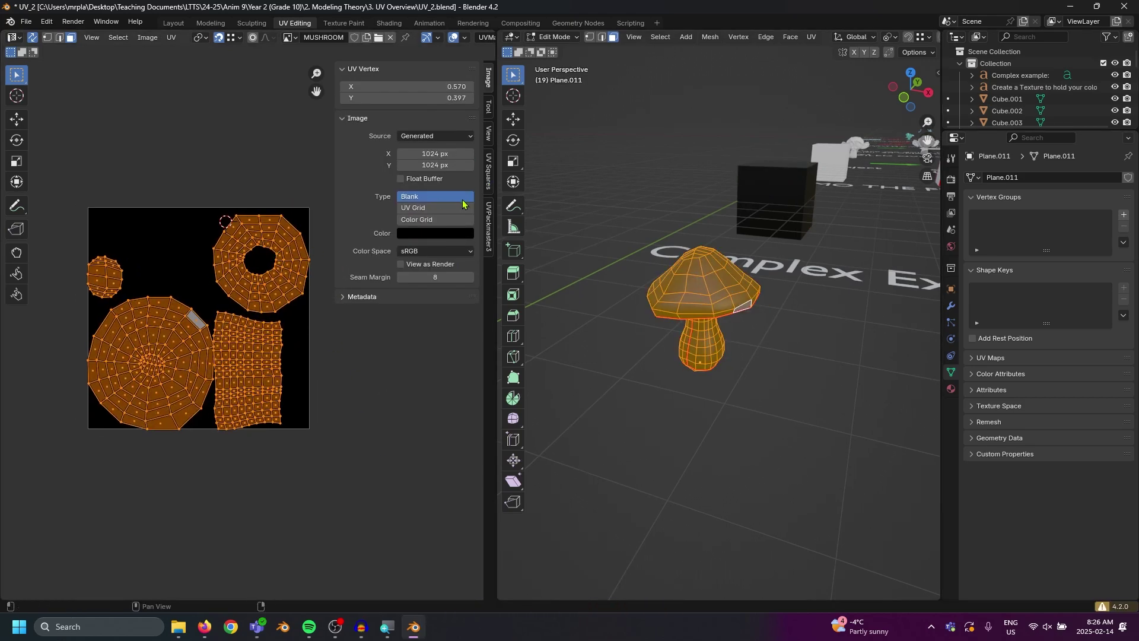
{"action": "left_click", "coordinate": [489, 224]}
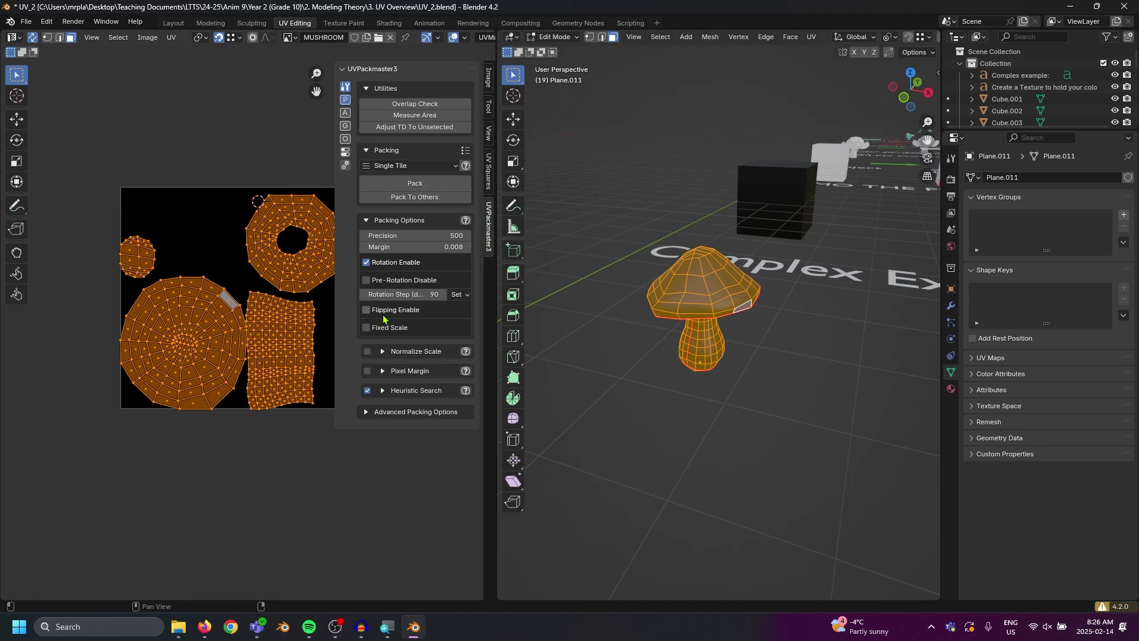
{"action": "middle_click_drag", "start_coordinate": [293, 298], "coordinate": [268, 300]}
{"action": "left_click", "coordinate": [431, 182]}
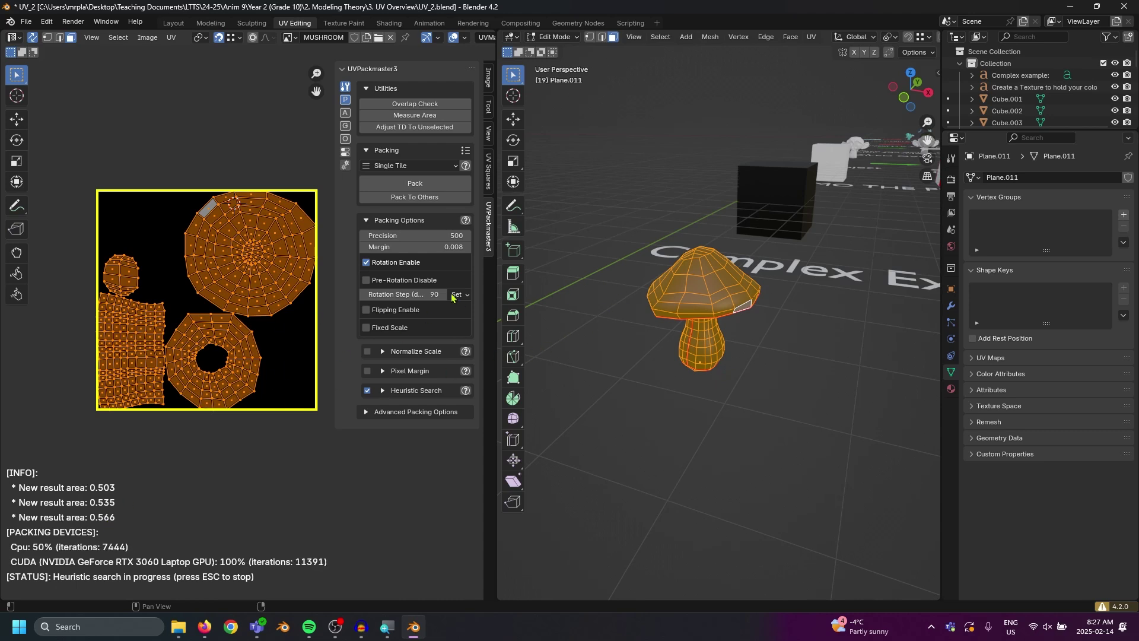
{"action": "middle_click_drag", "start_coordinate": [652, 332], "coordinate": [746, 364]}
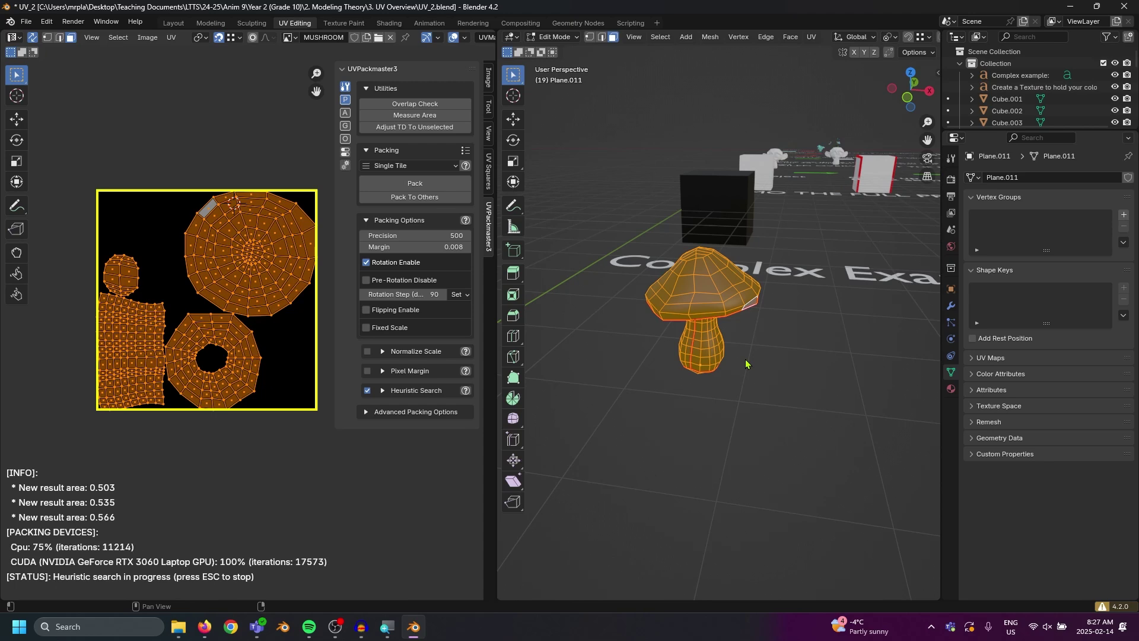
{"action": "scroll", "coordinate": [660, 302], "scroll_direction": "up", "scroll_amount": 5}
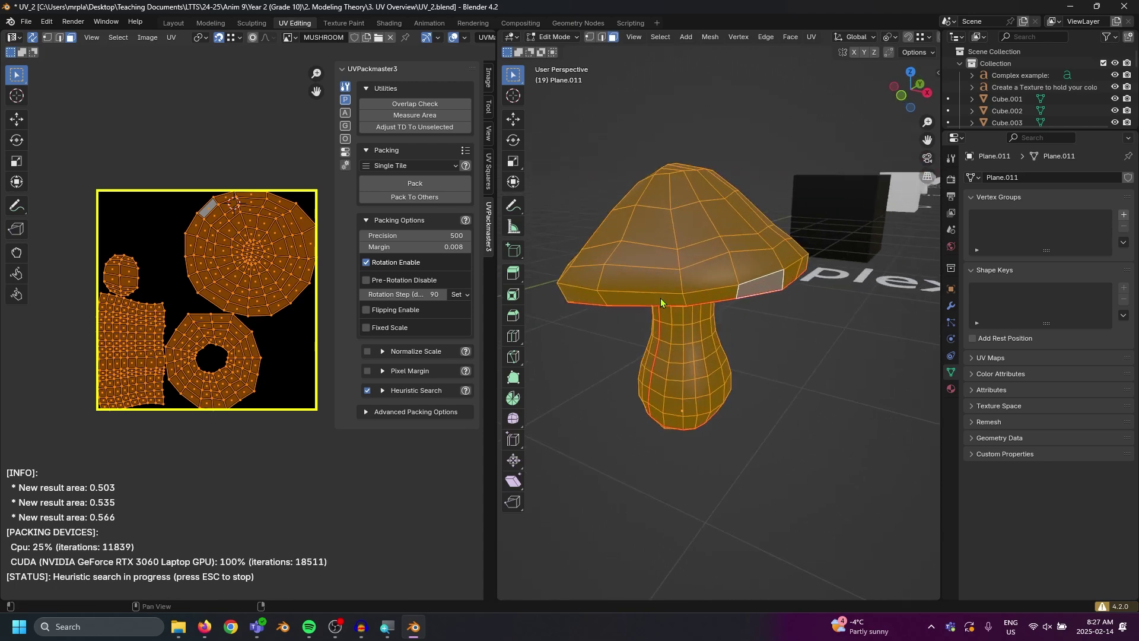
{"action": "middle_click_drag", "start_coordinate": [661, 298], "coordinate": [714, 202]}
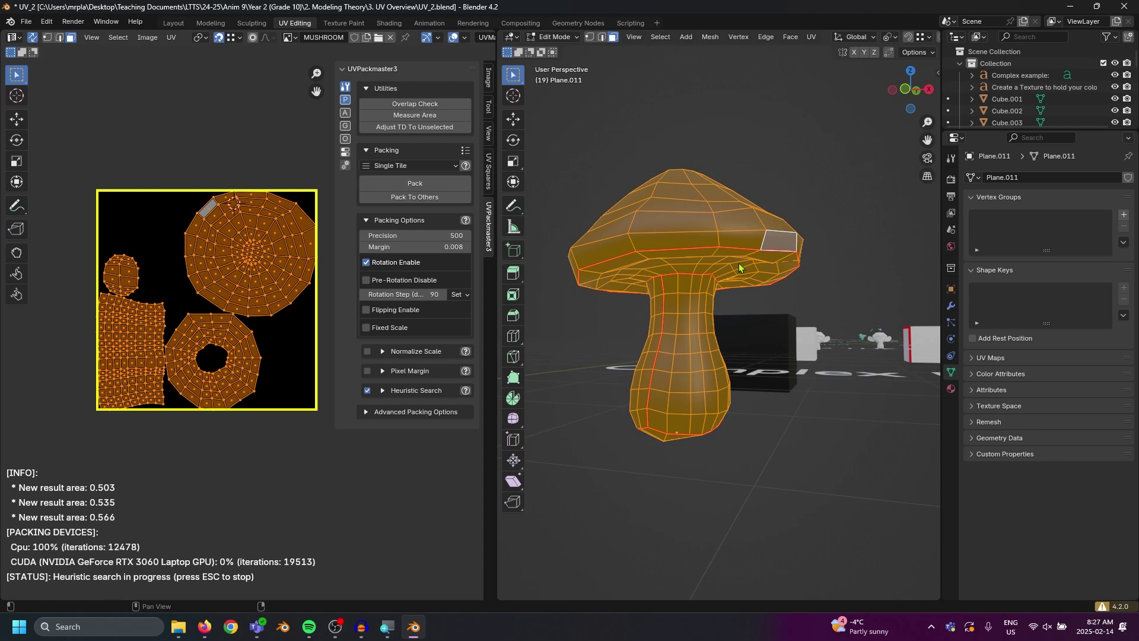
{"action": "middle_click_drag", "start_coordinate": [740, 268], "coordinate": [816, 203]}
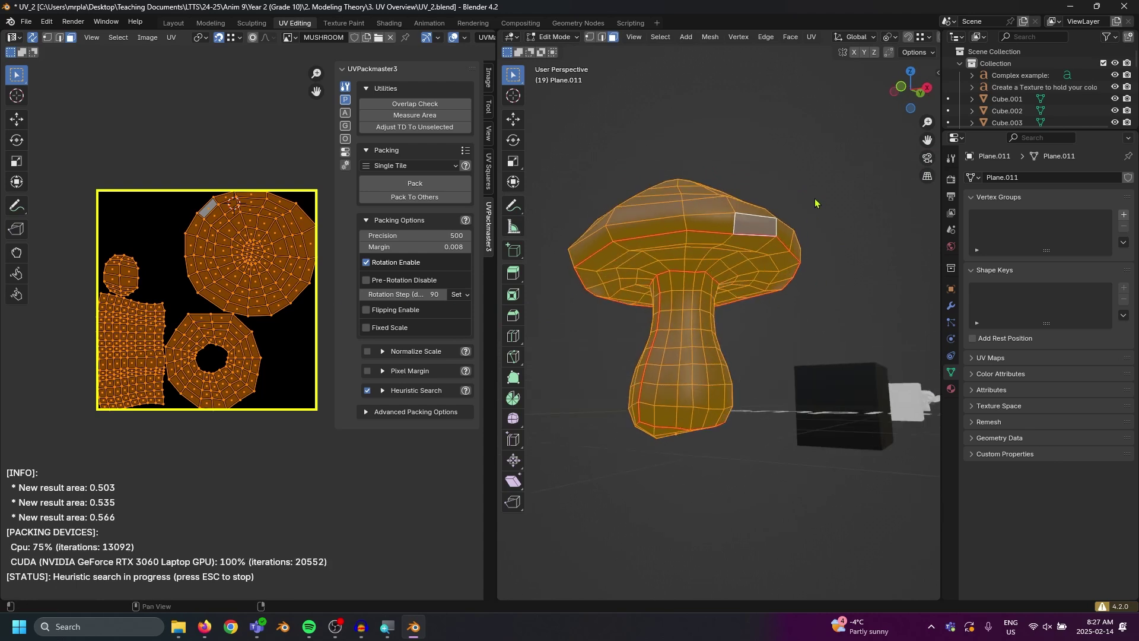